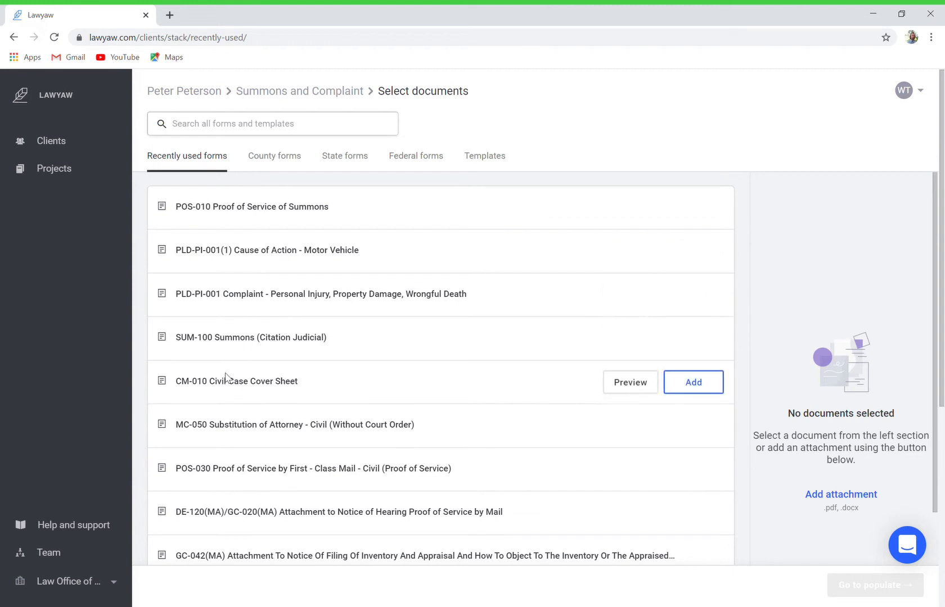
# Step: Add the forms CM-010, SUM-100, PLD-PI-001, PLD-PI-001(1) and POS-010 to the project's selected documents, in that order
pyautogui.click(697, 385)
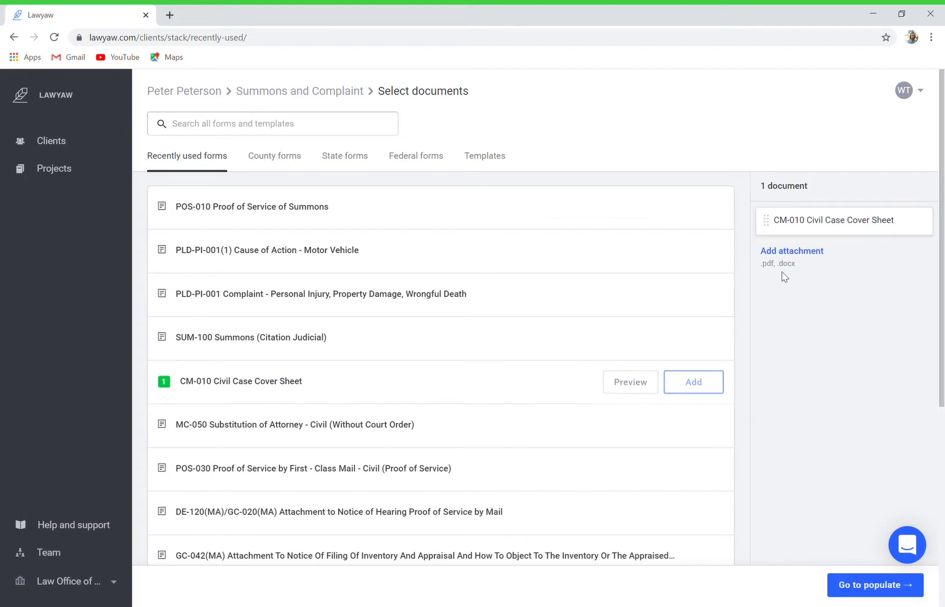
pyautogui.moveTo(350, 345)
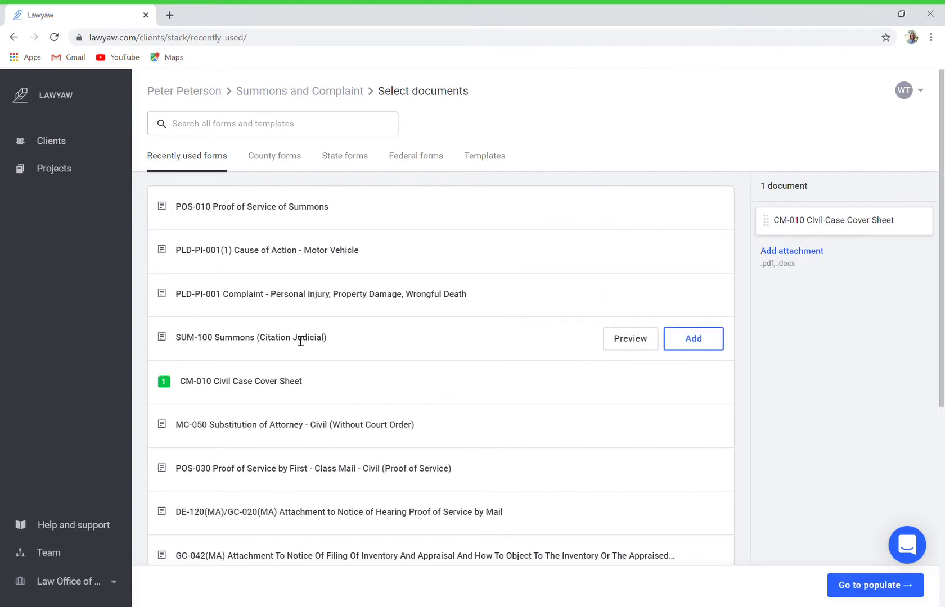
pyautogui.click(678, 336)
pyautogui.moveTo(817, 237)
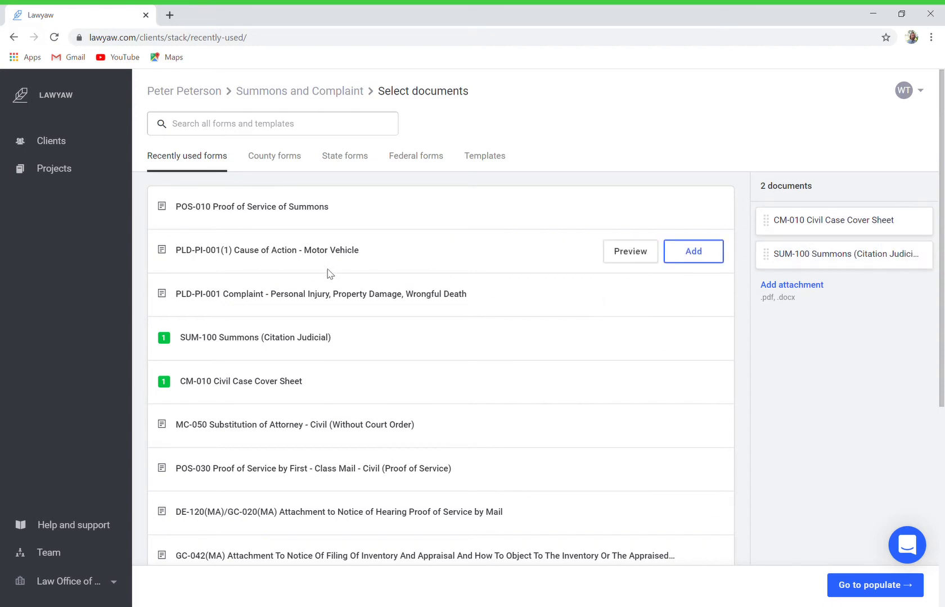
pyautogui.moveTo(315, 302)
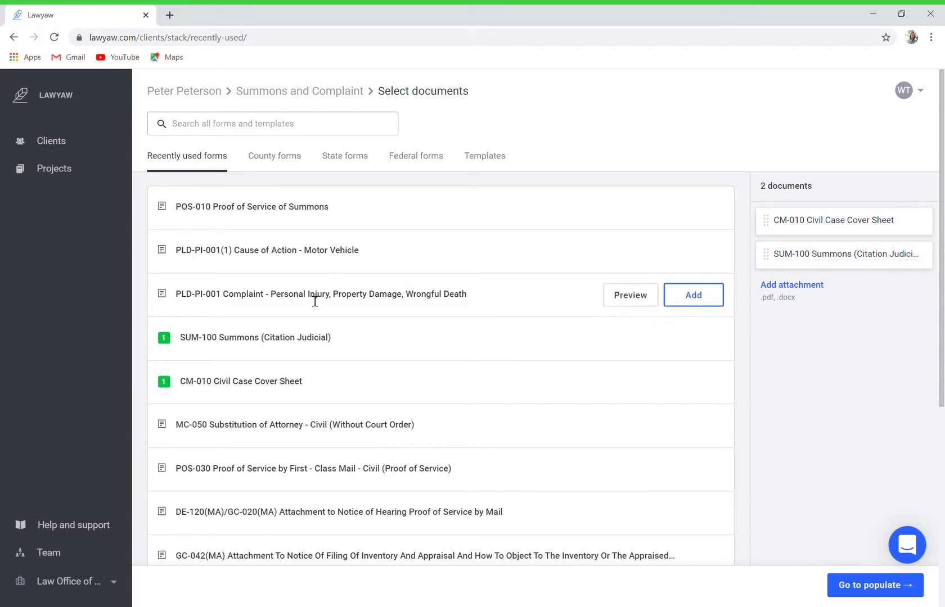
pyautogui.click(697, 301)
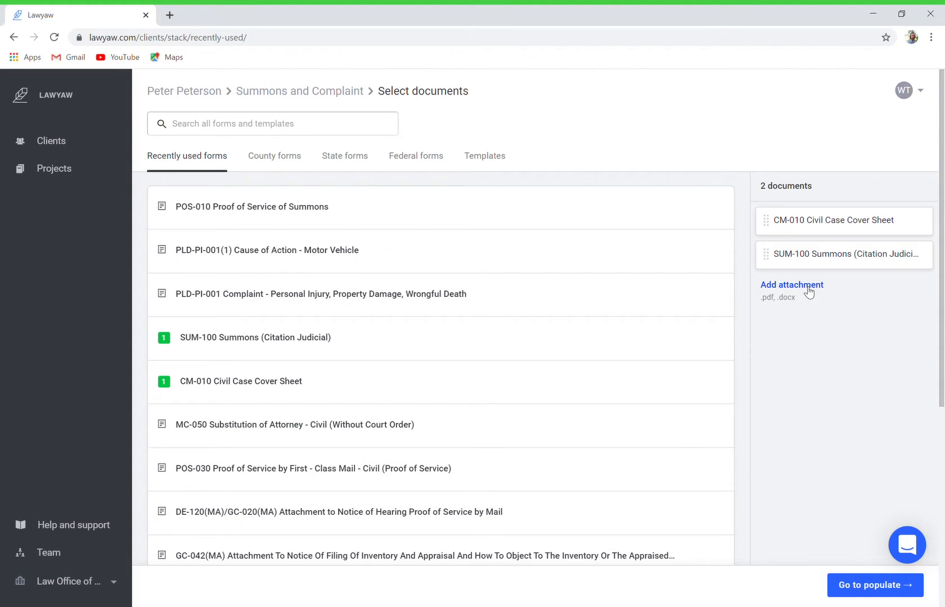
pyautogui.click(694, 294)
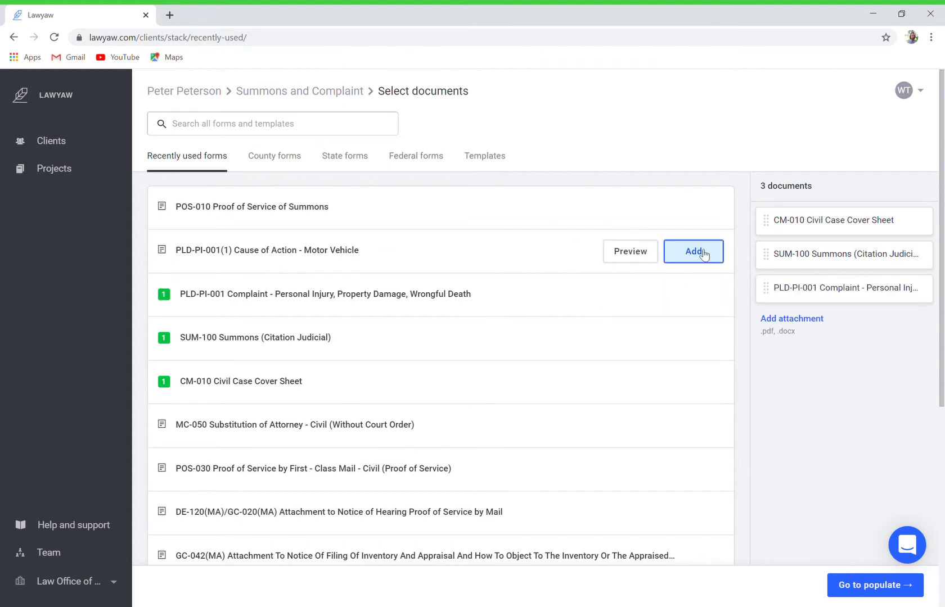
pyautogui.click(703, 254)
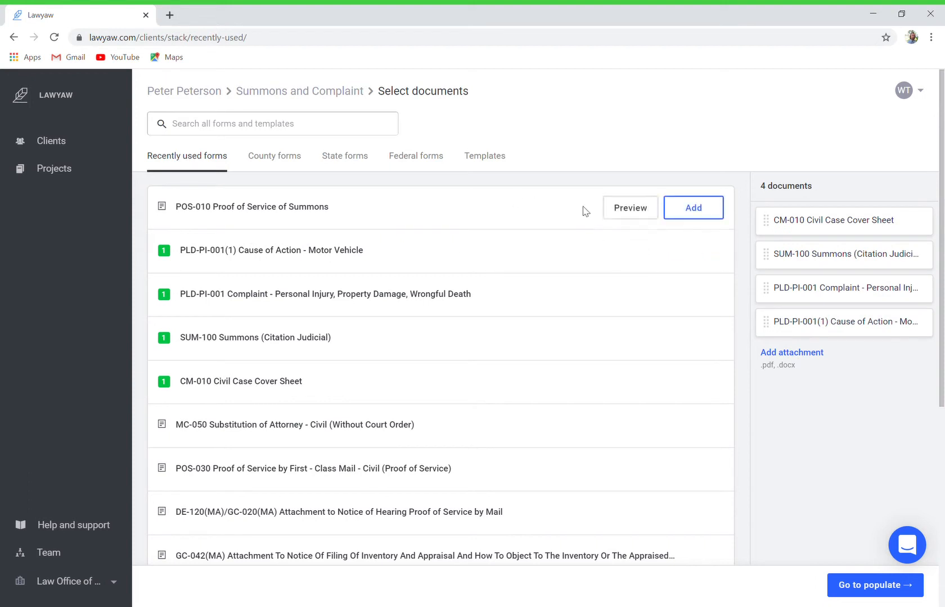
pyautogui.click(693, 209)
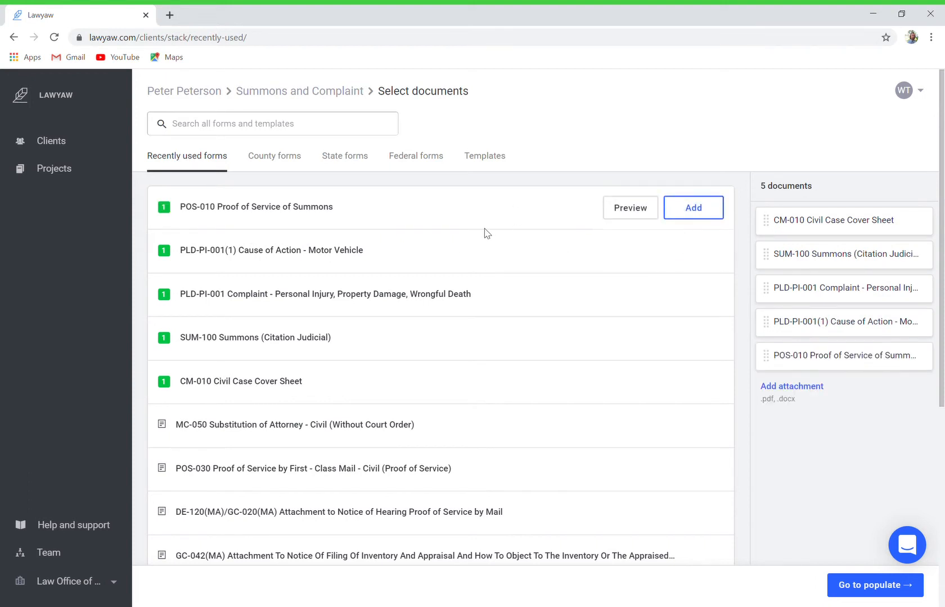
# Step: Search all forms and templates for "cause of action"
pyautogui.click(284, 132)
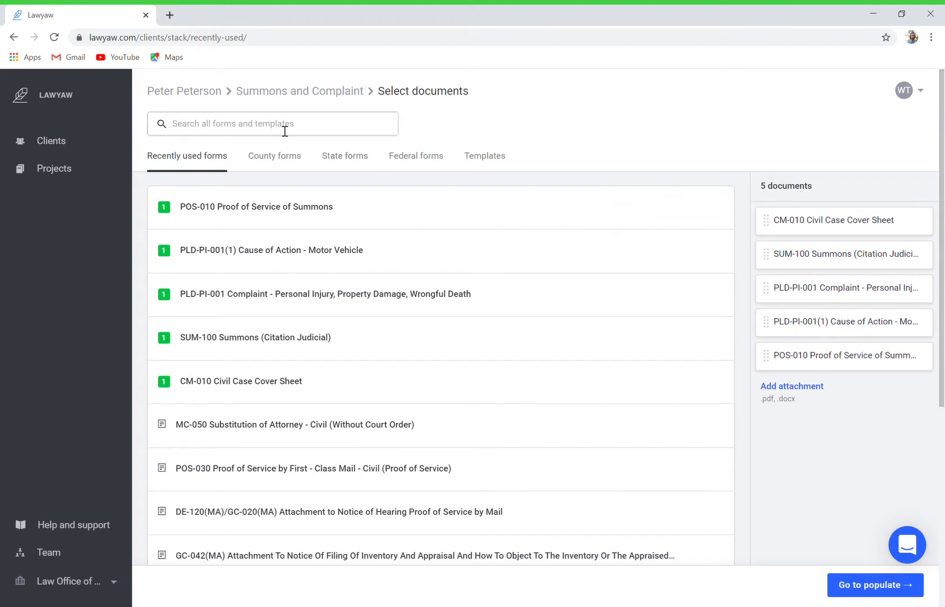
pyautogui.write('cause of ')
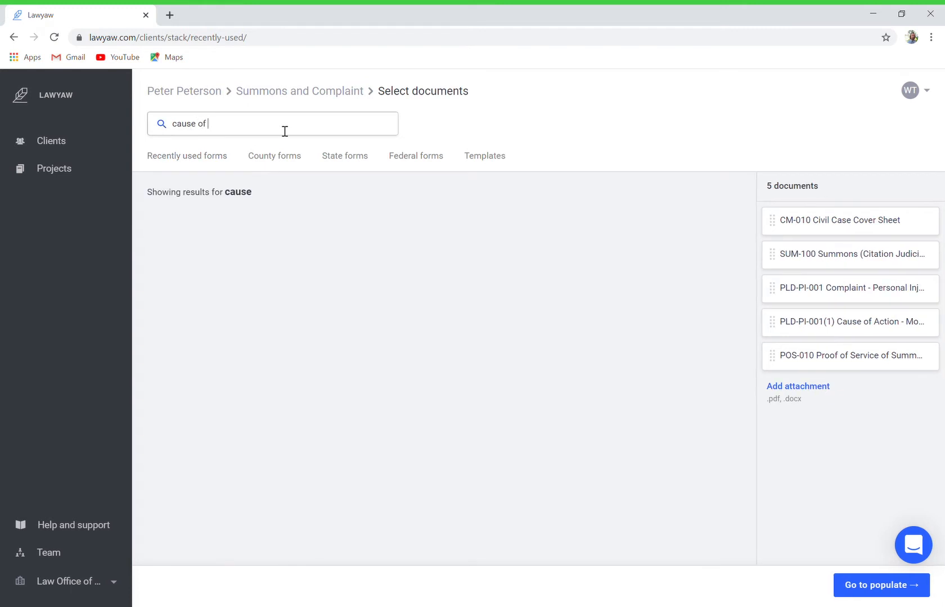
pyautogui.write('action')
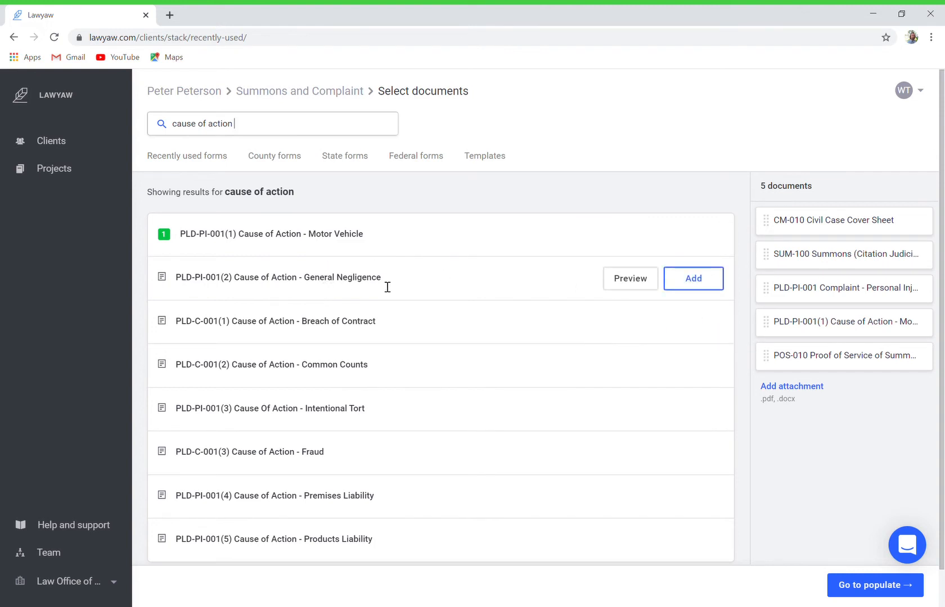
pyautogui.click(693, 280)
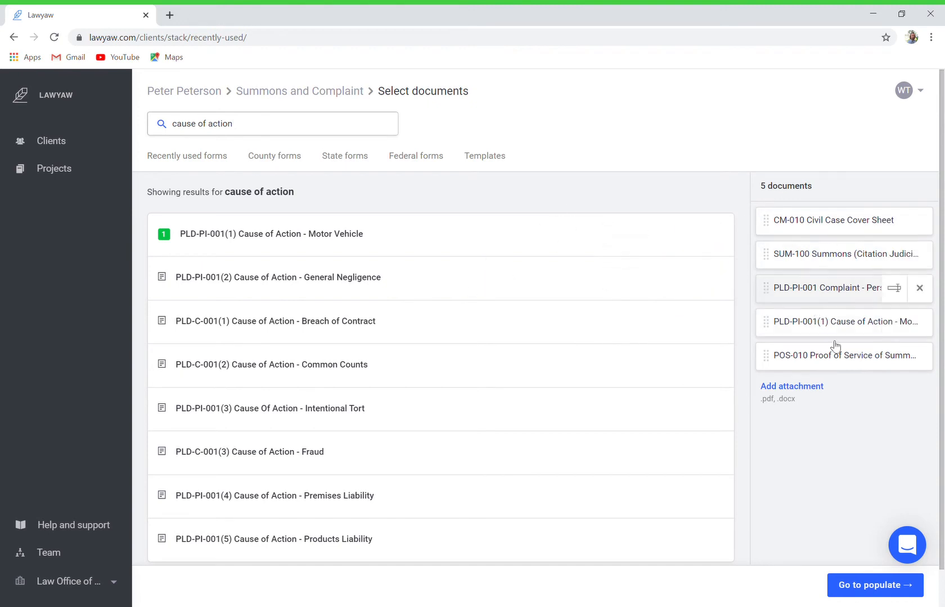
# Step: Proceed to populating the selected forms and review the attorney, client, defendant and plaintiff sections
pyautogui.click(867, 587)
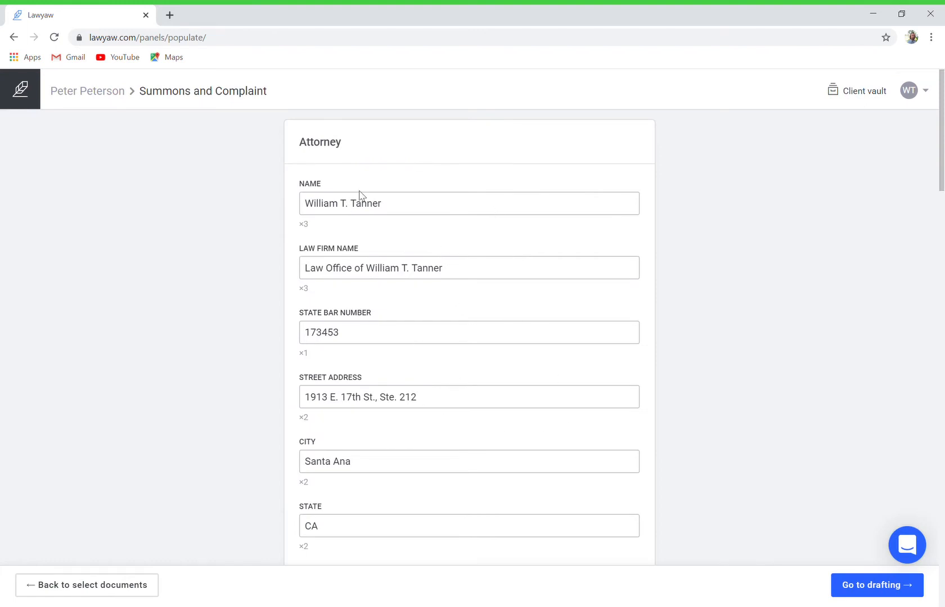
pyautogui.scroll(-6, 361, 466)
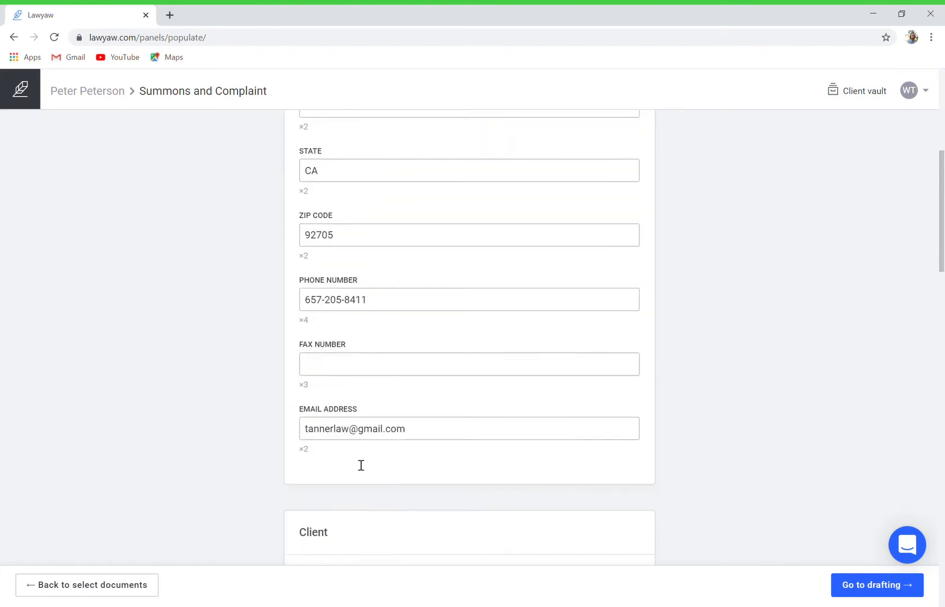
pyautogui.scroll(-8, 361, 465)
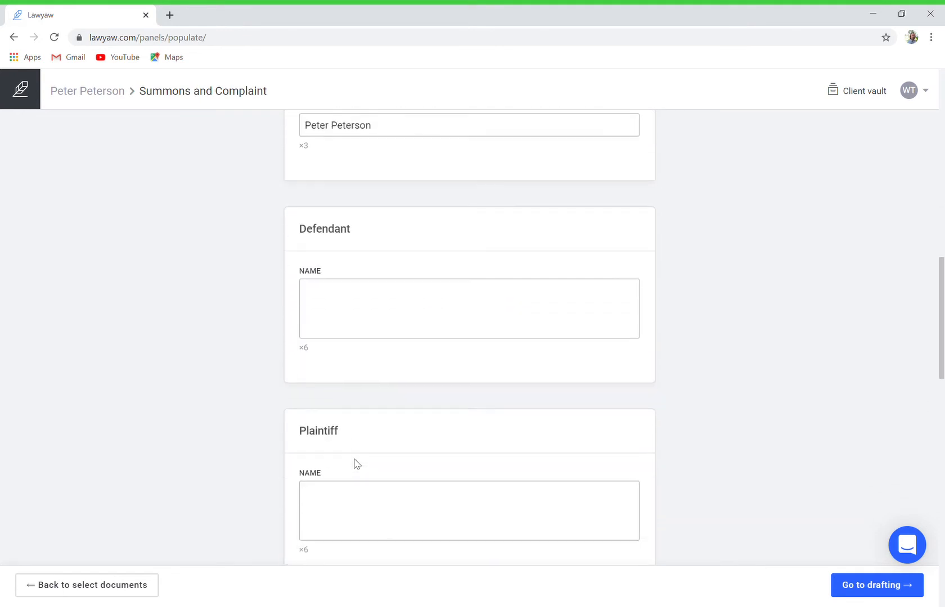
pyautogui.scroll(3, 364, 284)
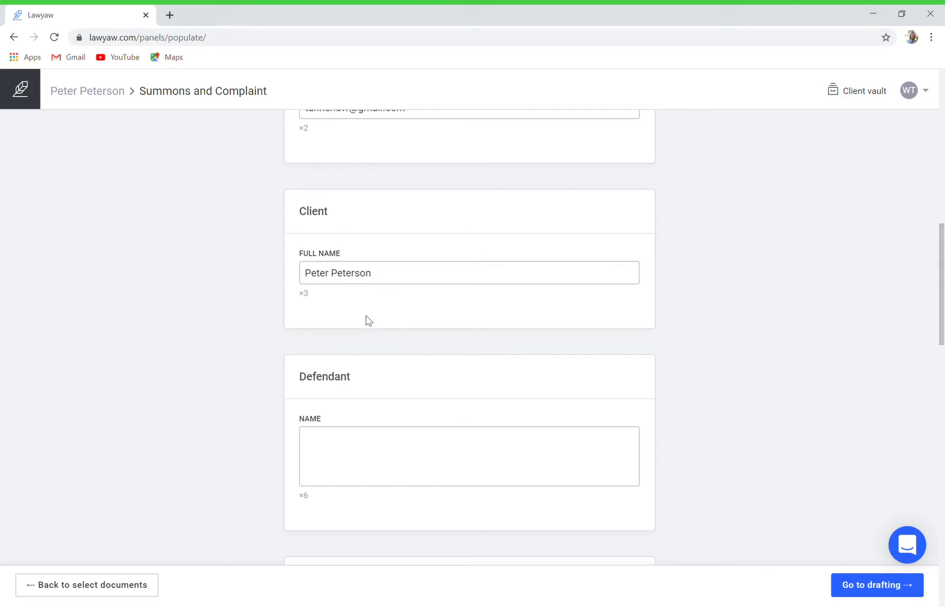
pyautogui.scroll(-3, 368, 321)
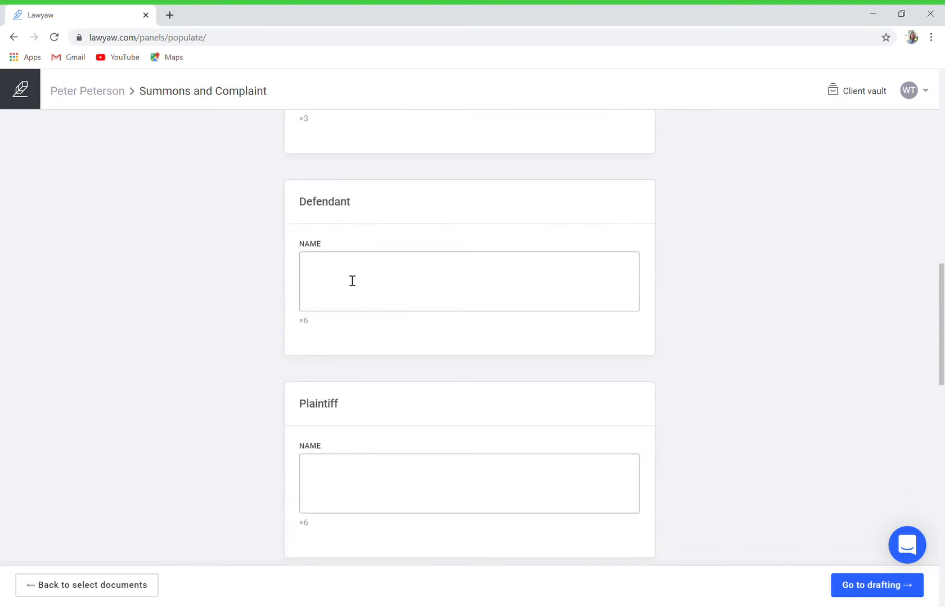
pyautogui.scroll(-2, 367, 374)
pyautogui.scroll(3, 367, 373)
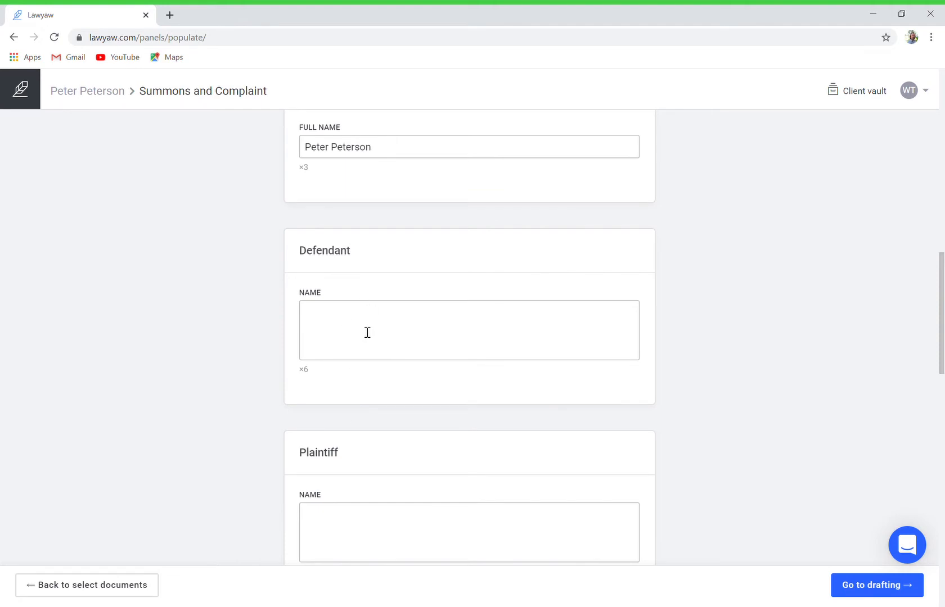
# Step: Enter the client's full name as the plaintiff's name
pyautogui.scroll(-2, 367, 333)
pyautogui.click(341, 424)
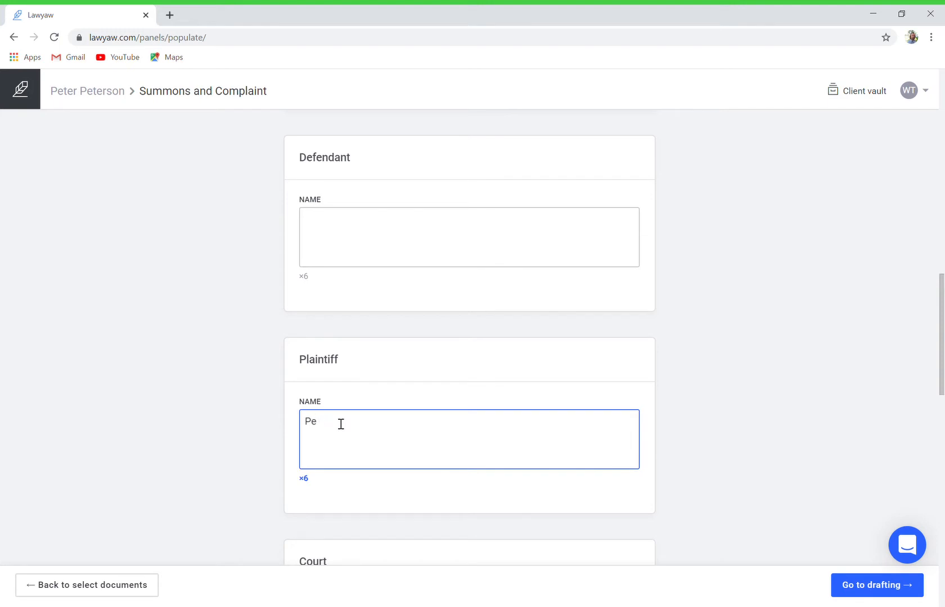
pyautogui.write('Peter Peterson')
# Step: Search the courts for "orange" and select the Central Justice Center in Santa Ana as the court
pyautogui.scroll(-4, 340, 424)
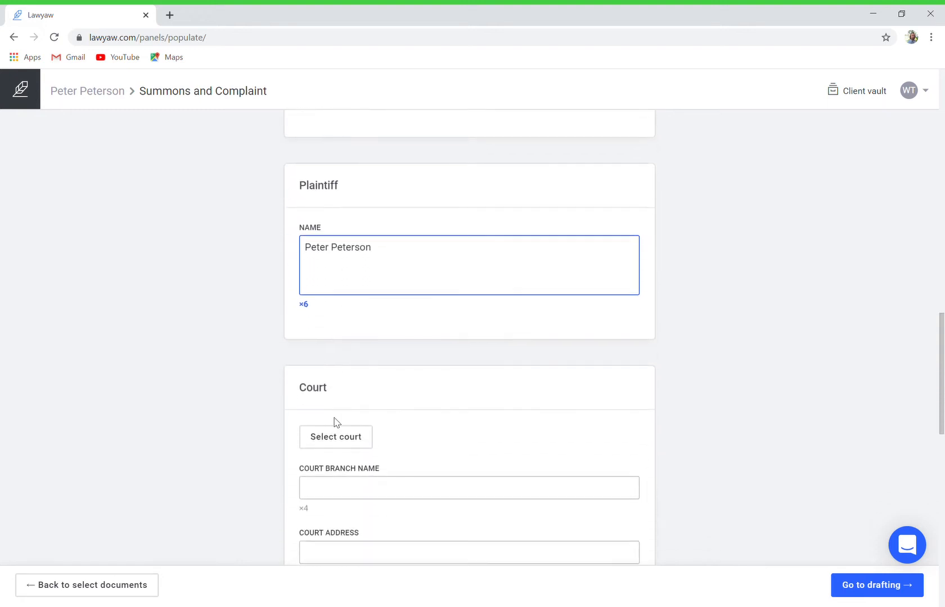
pyautogui.click(344, 434)
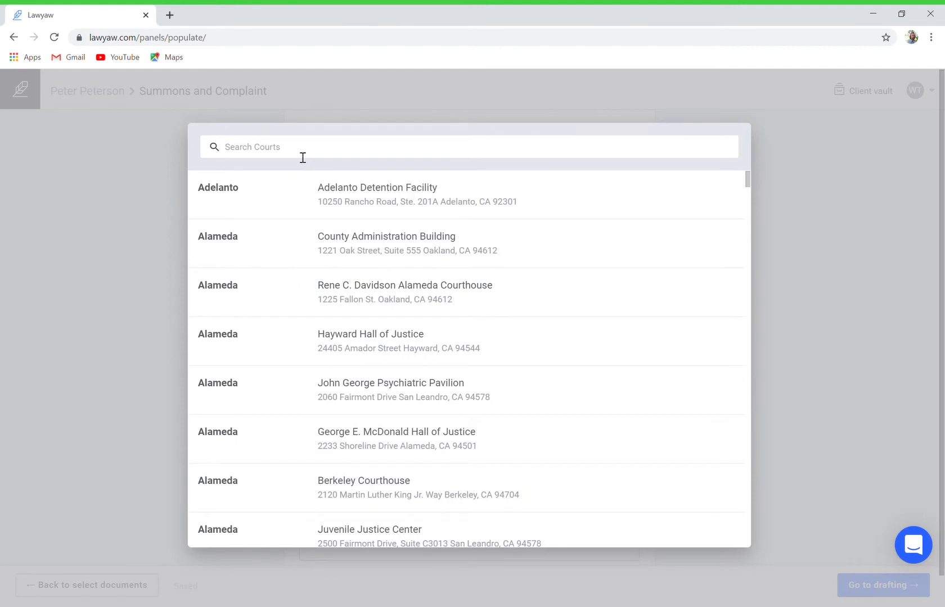
pyautogui.click(302, 158)
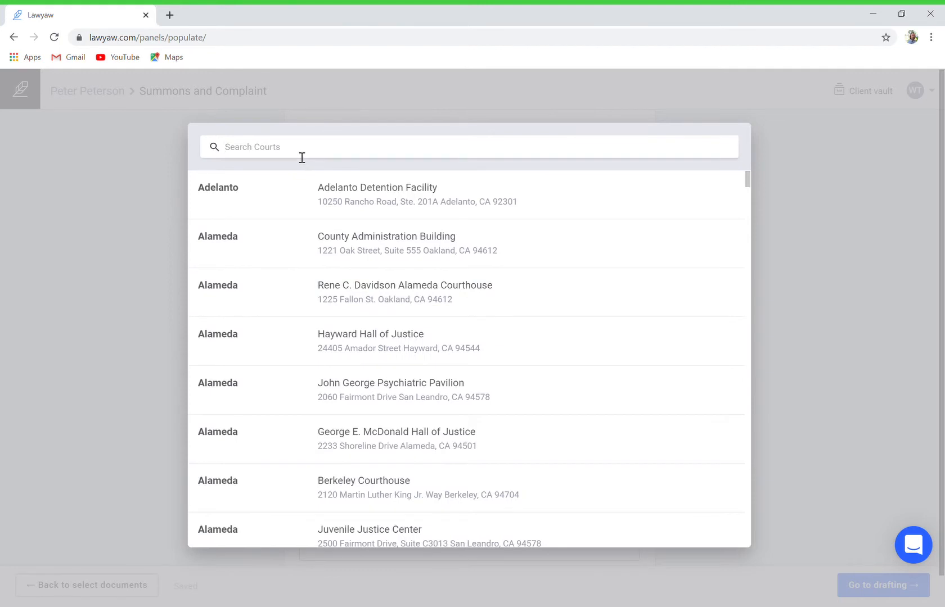
pyautogui.write('orange')
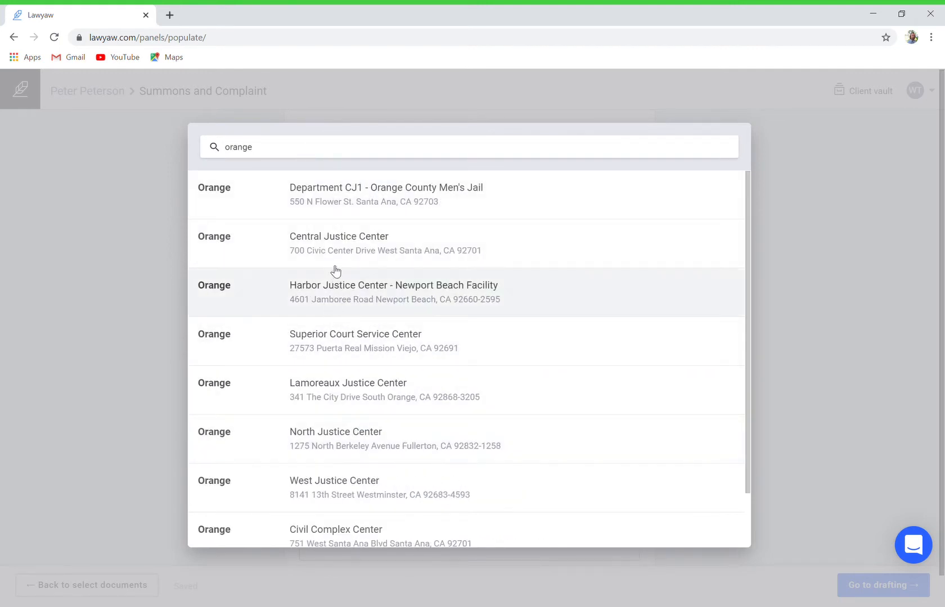
pyautogui.click(339, 248)
# Step: Fill in the case name in the Other Project Information section with the two parties' surnames
pyautogui.scroll(-6, 451, 421)
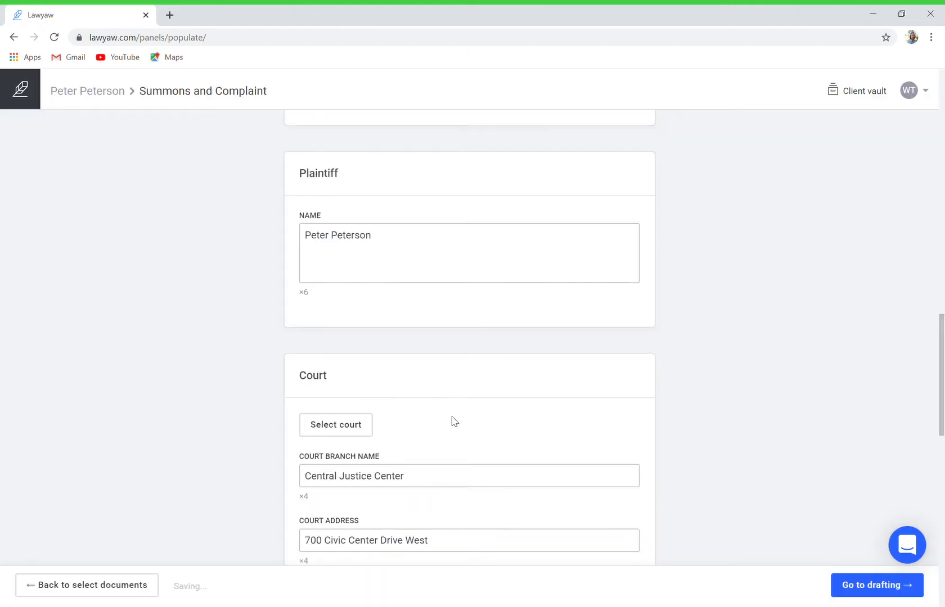
pyautogui.scroll(-6, 456, 421)
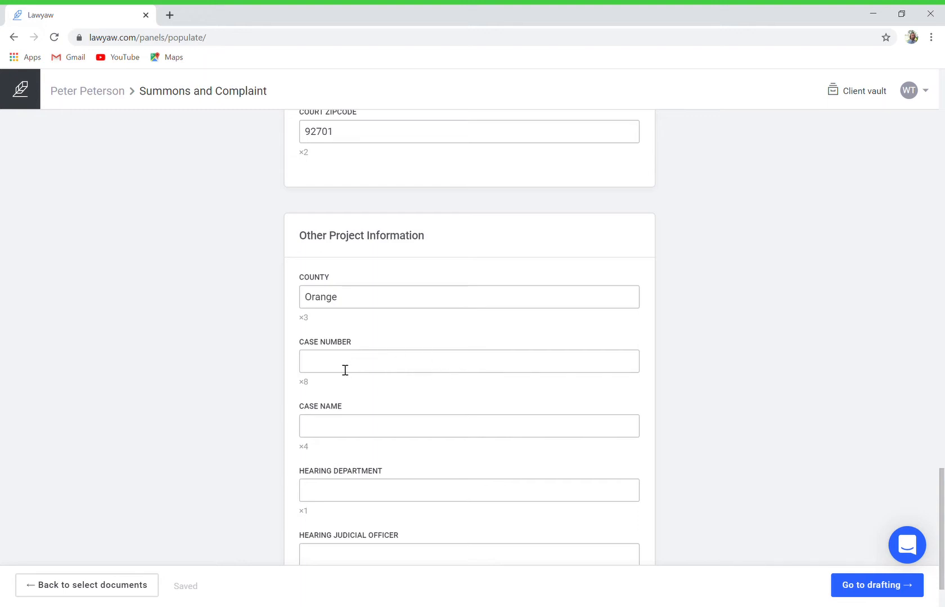
pyautogui.click(332, 430)
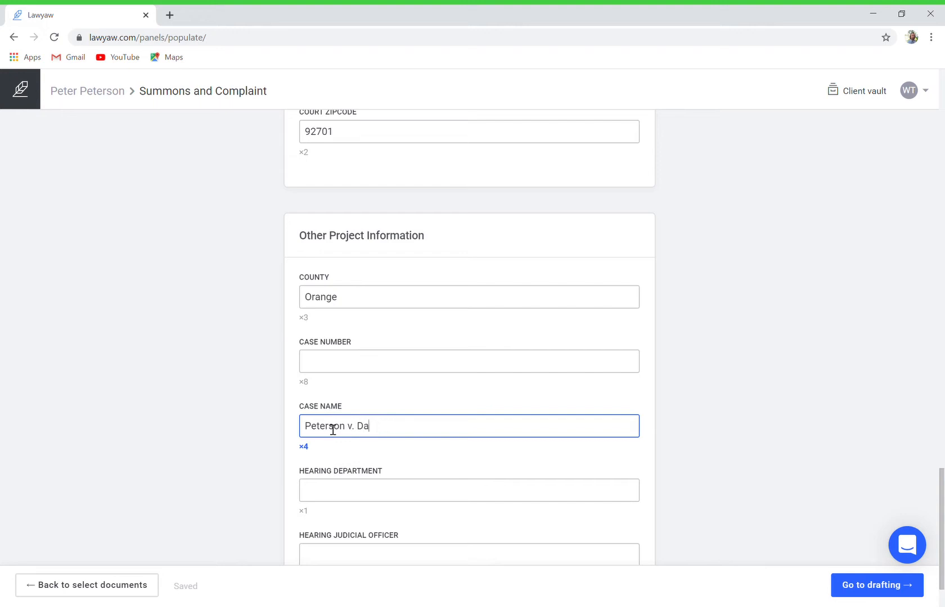
pyautogui.write('son')
pyautogui.scroll(-2, 395, 443)
# Step: Proceed to drafting the populated forms and look over the CM-010 Civil Case Cover Sheet
pyautogui.scroll(8, 396, 436)
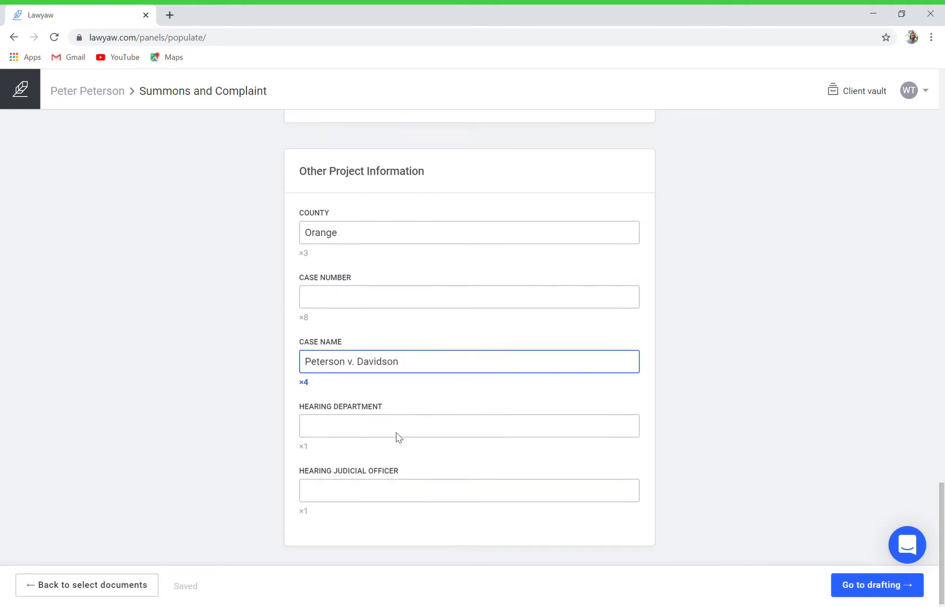
pyautogui.scroll(9, 396, 438)
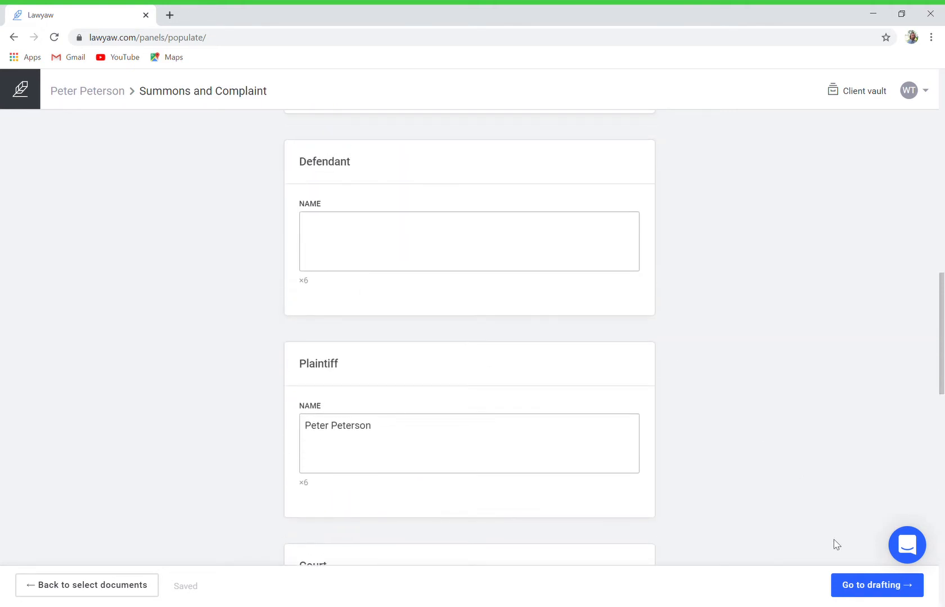
pyautogui.click(871, 591)
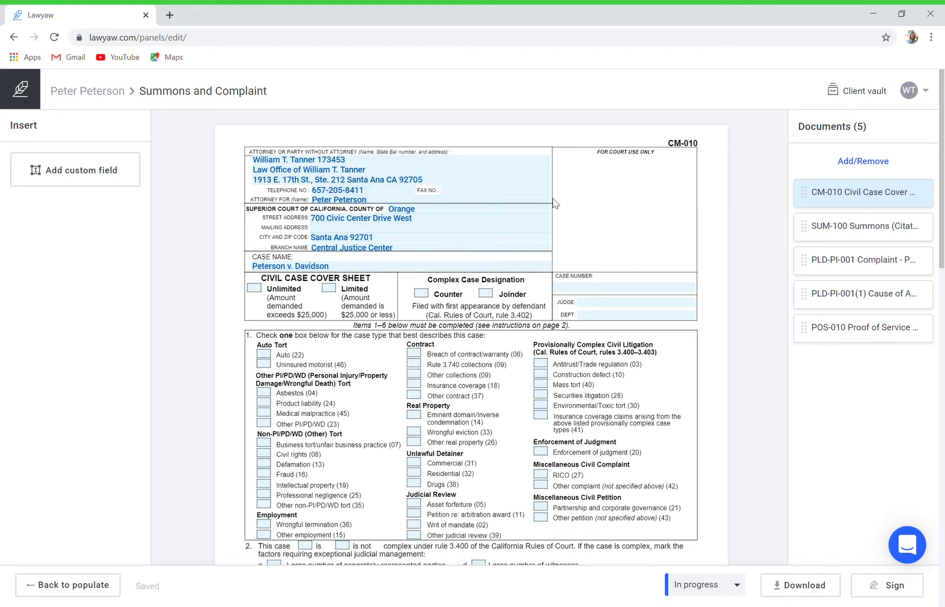
pyautogui.scroll(-4, 408, 422)
pyautogui.scroll(4, 427, 338)
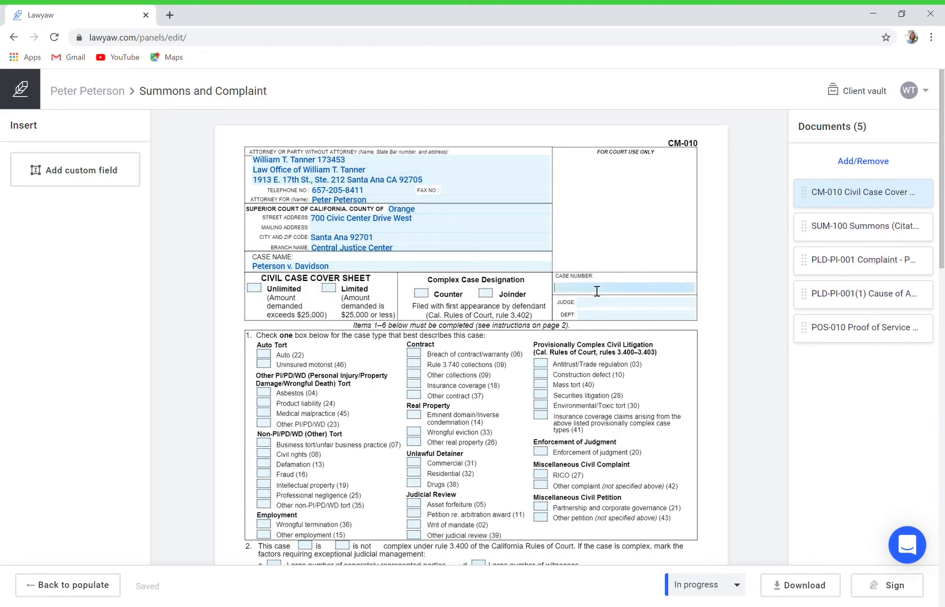
pyautogui.write('a;odfjkv[idvn')
pyautogui.press('BackSpace')
pyautogui.press('BackSpace')
pyautogui.press('BackSpace')
pyautogui.press('BackSpace')
pyautogui.press('BackSpace')
pyautogui.press('BackSpace')
pyautogui.press('BackSpace')
pyautogui.press('BackSpace')
pyautogui.press('BackSpace')
pyautogui.press('BackSpace')
pyautogui.press('BackSpace')
pyautogui.press('BackSpace')
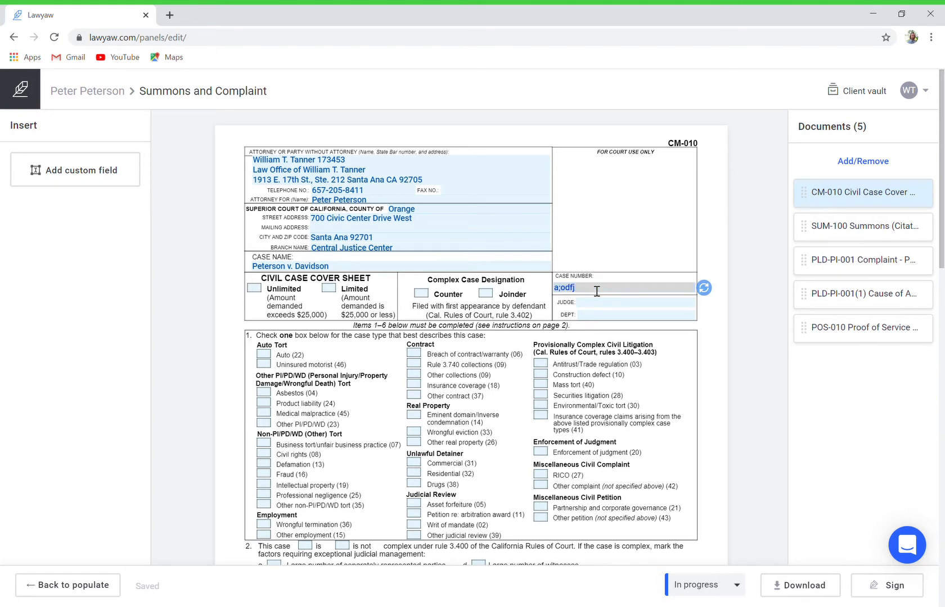
# Step: Mark the CM-010 cover sheet as an Unlimited case with the case type Auto (22)
pyautogui.click(256, 288)
pyautogui.click(264, 355)
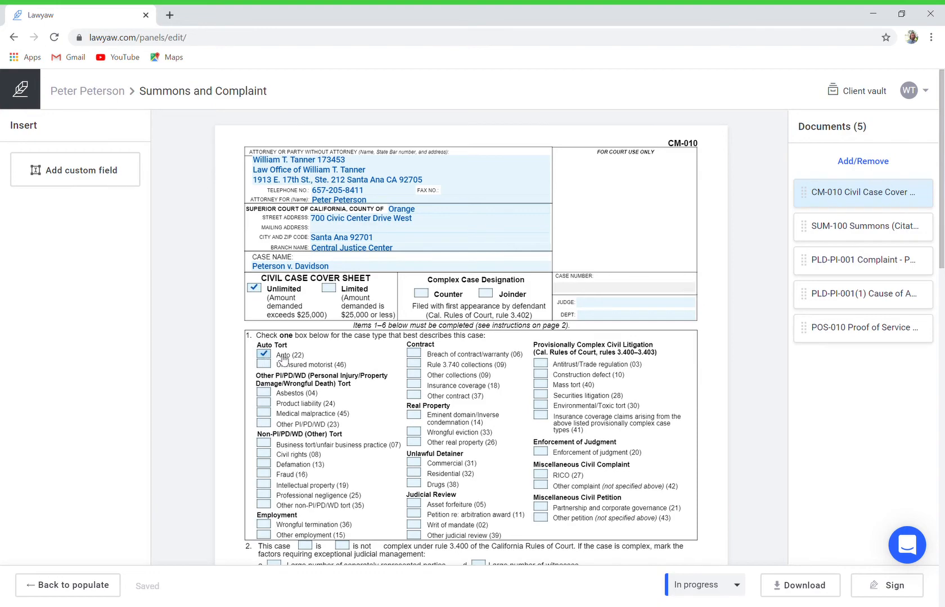
# Step: Complete cover sheet items 2 to 5: not complex, monetary remedies, 1 cause of action, and not a class action suit
pyautogui.scroll(-3, 337, 367)
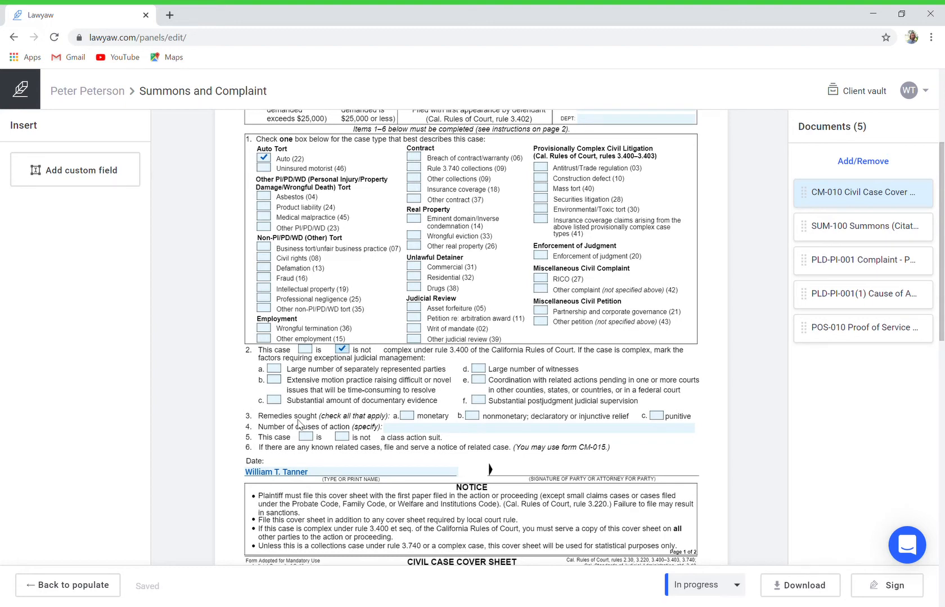
pyautogui.click(407, 416)
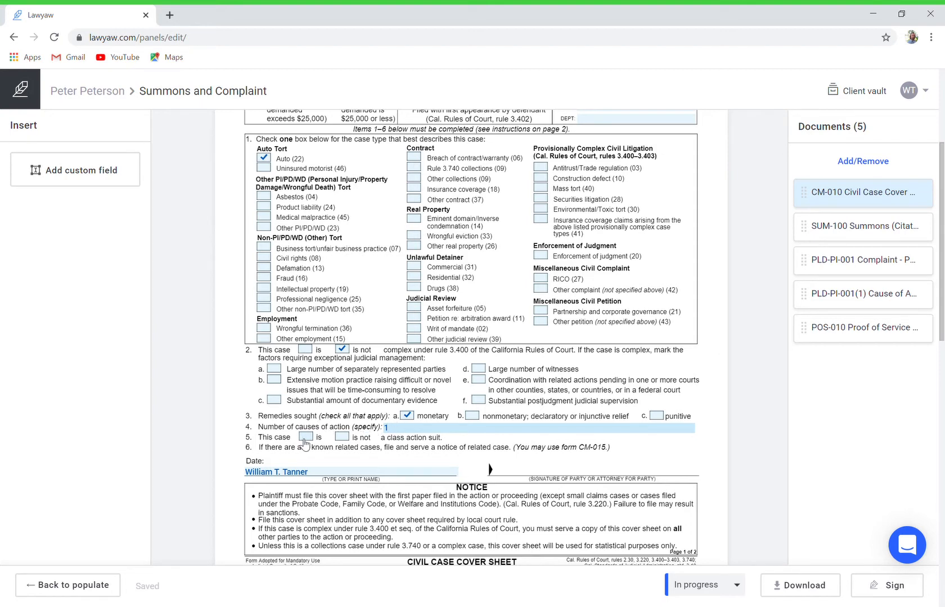
pyautogui.click(342, 437)
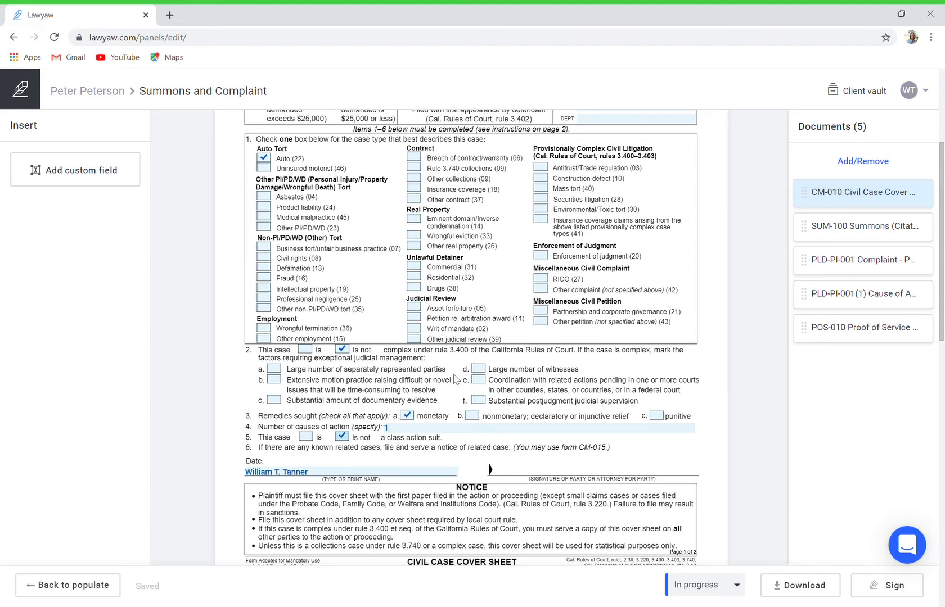
# Step: Open the SUM-100 Summons and try entering text in the Notice to Defendant field
pyautogui.scroll(-3, 458, 401)
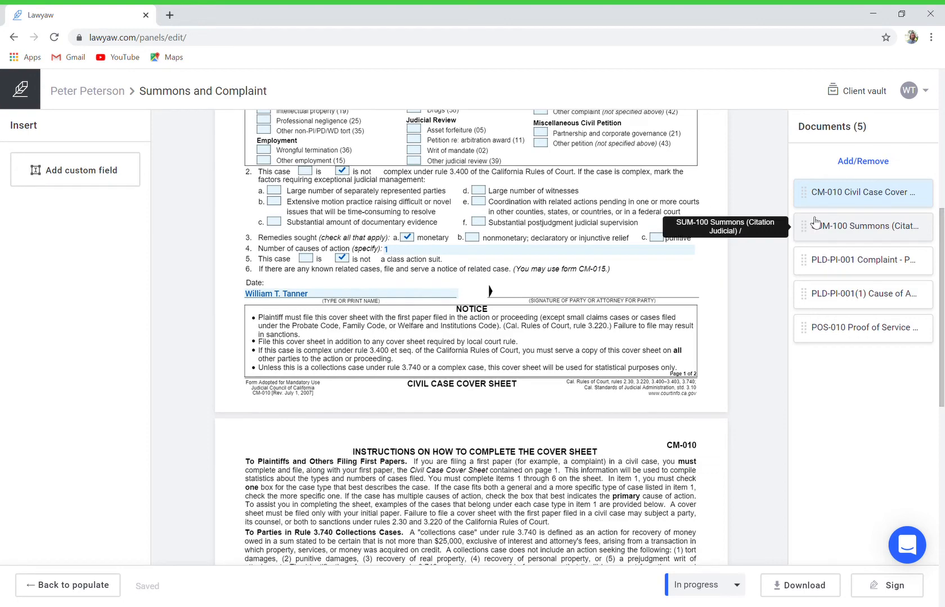
pyautogui.click(815, 223)
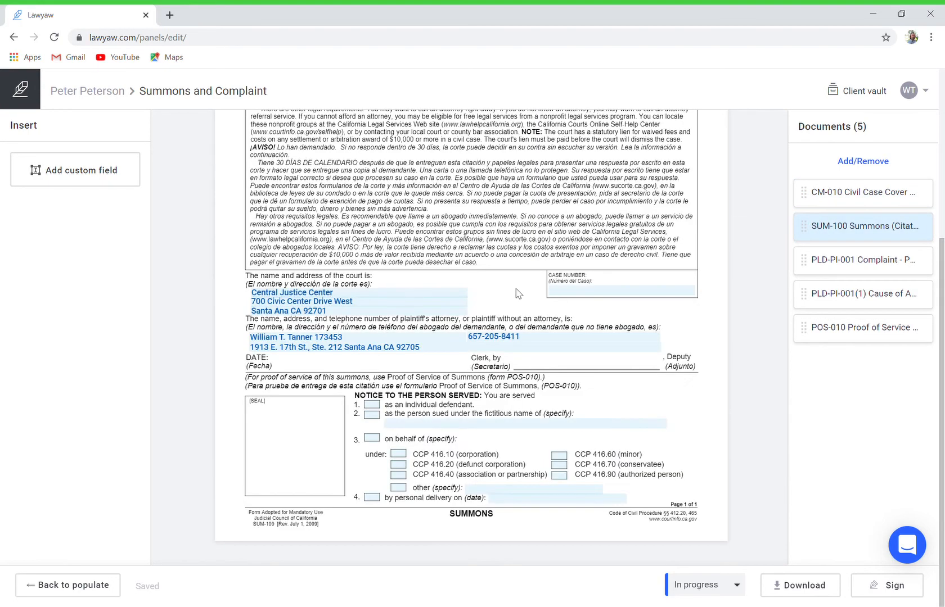
pyautogui.scroll(4, 517, 293)
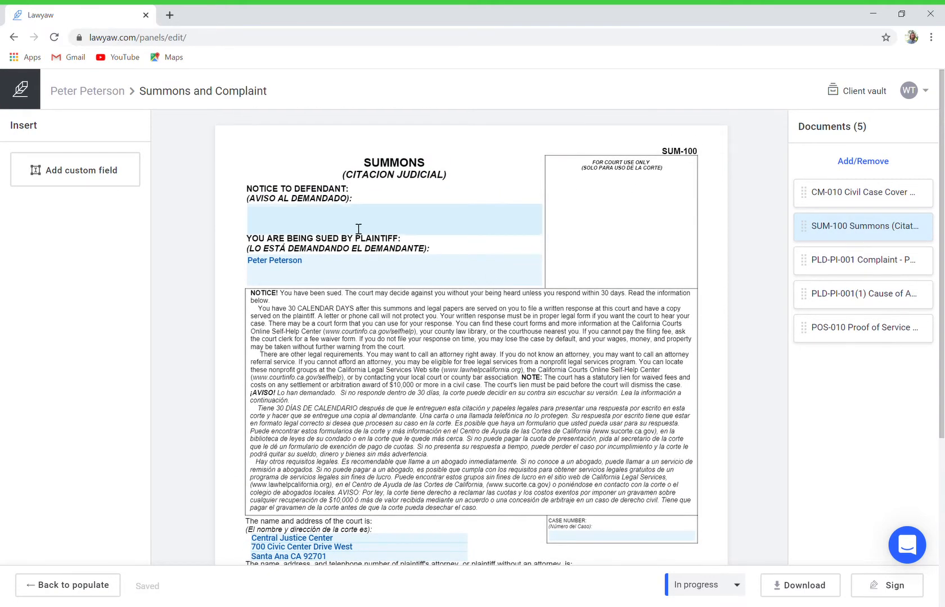
pyautogui.click(309, 222)
pyautogui.write('aokfnv')
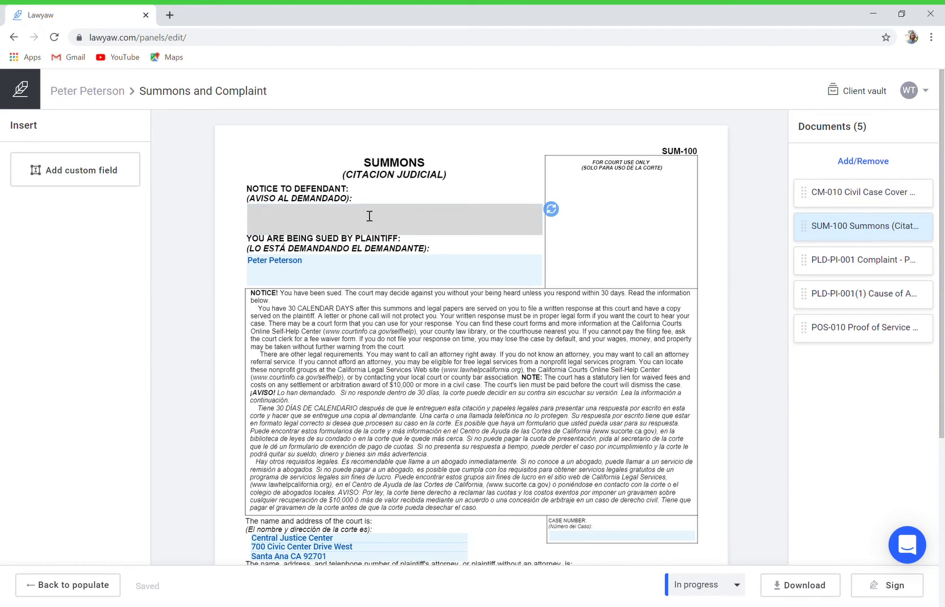
# Step: Return to populating the forms and enter the defendant's full name followed by ", an individual" in the Defendant section
pyautogui.click(78, 585)
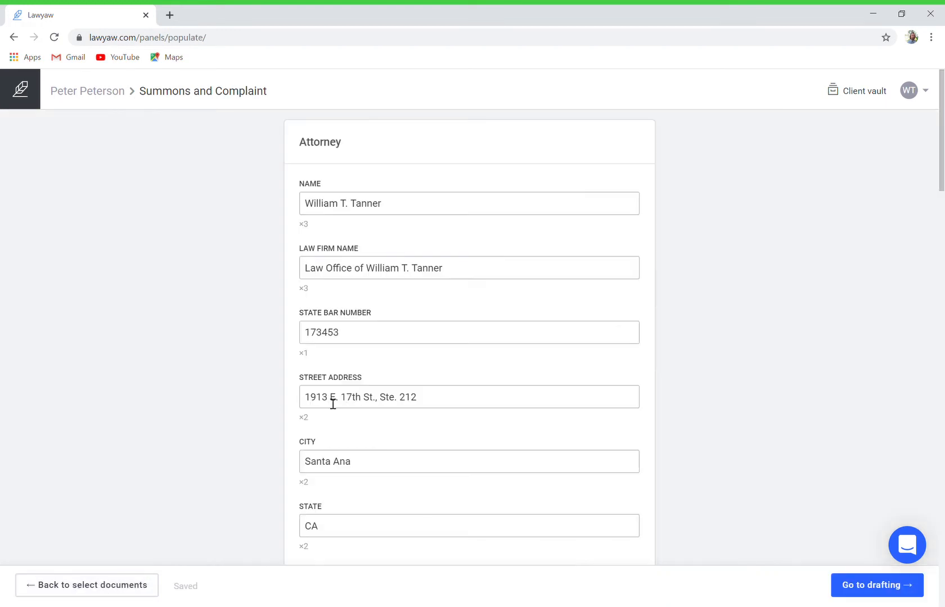
pyautogui.scroll(-13, 333, 404)
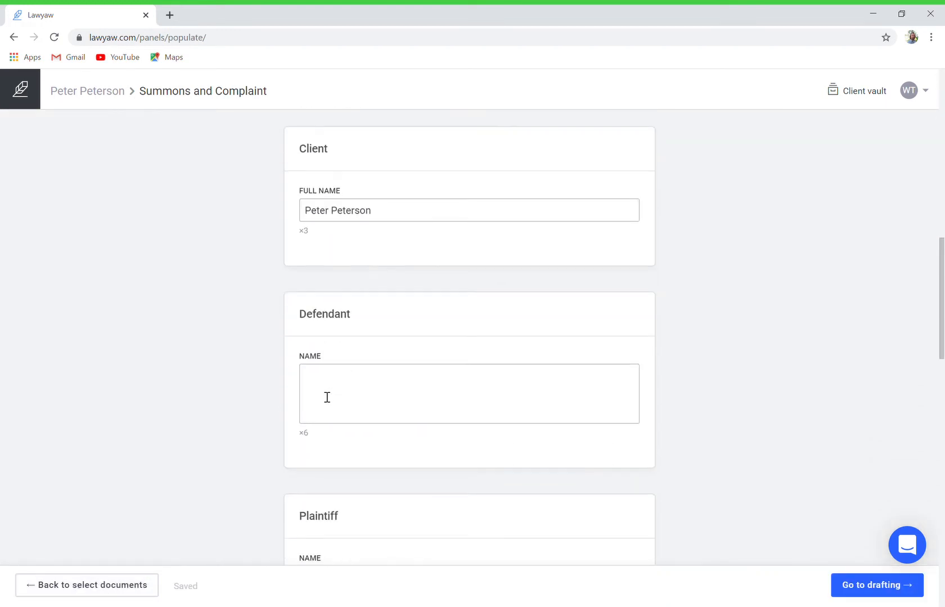
pyautogui.click(323, 388)
pyautogui.write('Davi')
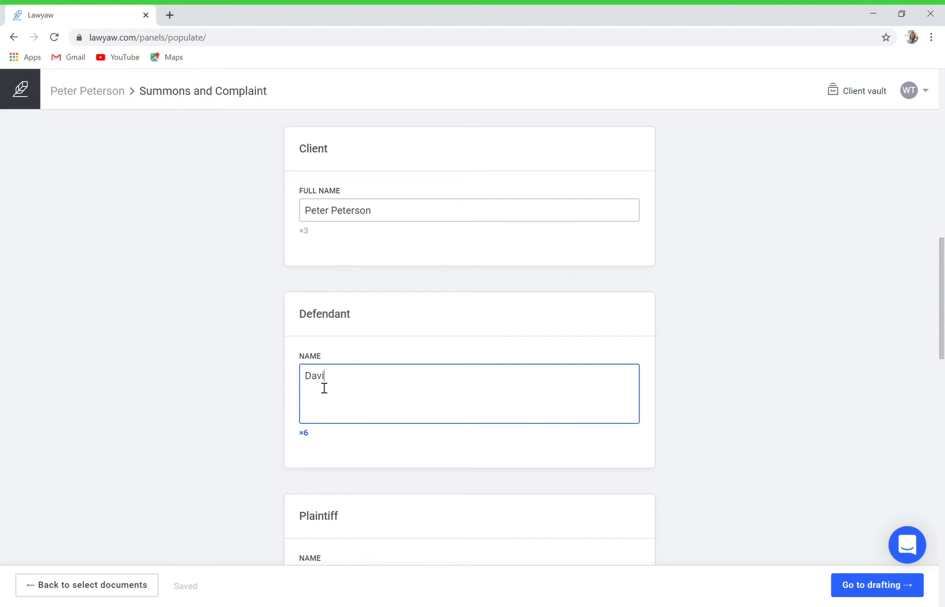
pyautogui.write('d Davidson')
pyautogui.moveTo(307, 438)
pyautogui.write(', an individa')
pyautogui.press('BackSpace')
pyautogui.write('ual')
# Step: Append ", an individual" to the plaintiff's name and proceed to drafting
pyautogui.scroll(-1, 444, 411)
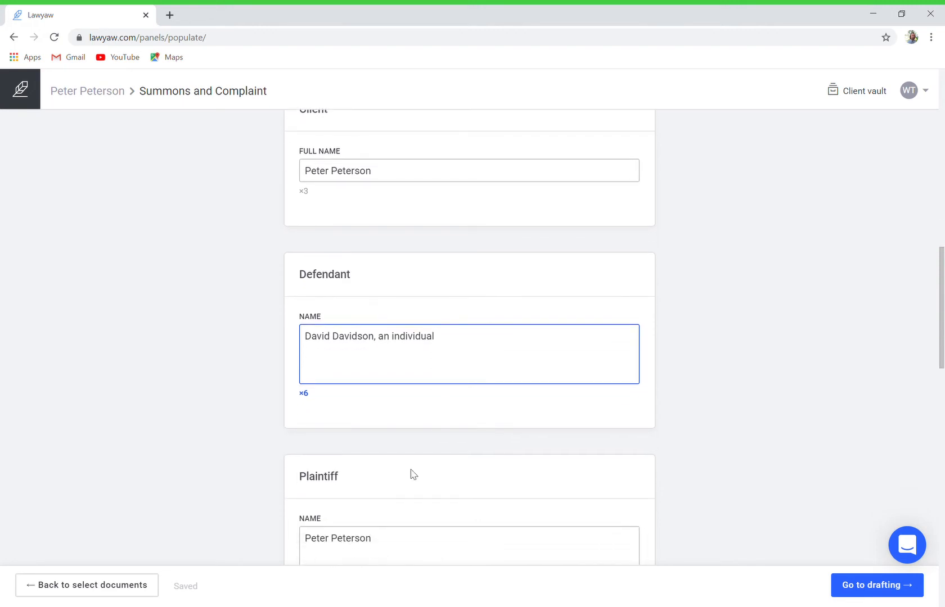
pyautogui.click(397, 552)
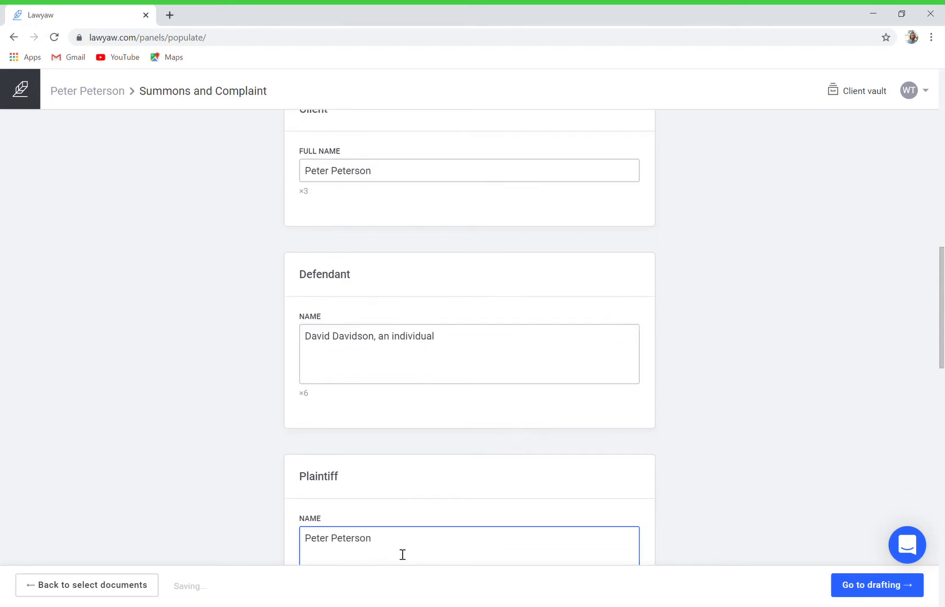
pyautogui.write(', an individual')
pyautogui.scroll(-3, 402, 555)
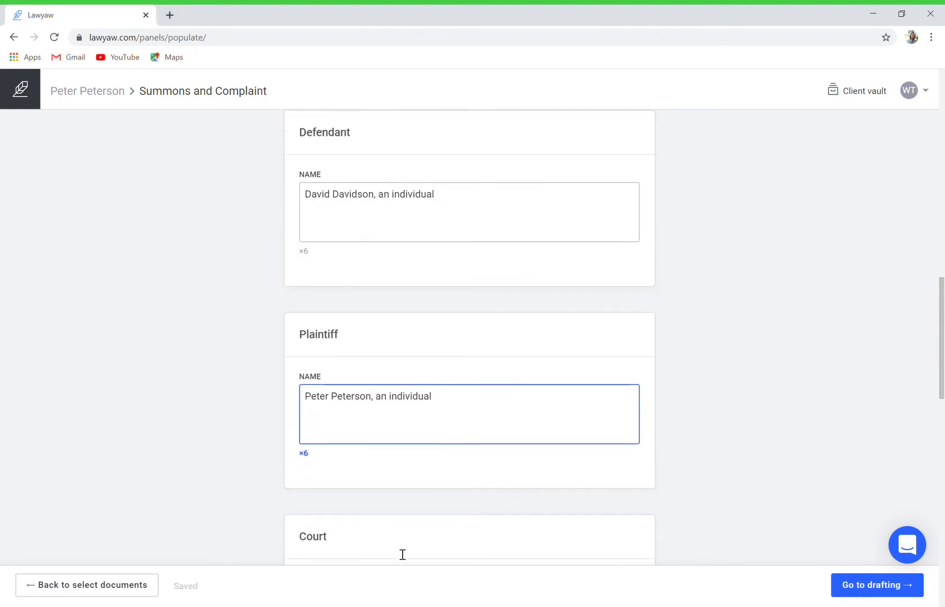
pyautogui.click(867, 584)
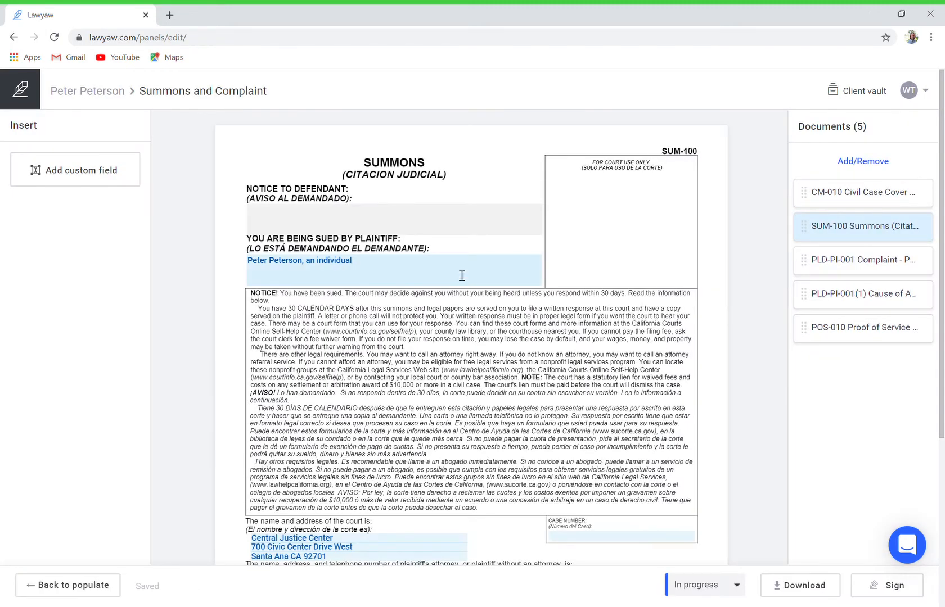
# Step: Fill in the SUM-100 Notice to Defendant field with the defendant's full name and ", an individual", checking the PLD-PI-001 Complaint for reference
pyautogui.click(385, 219)
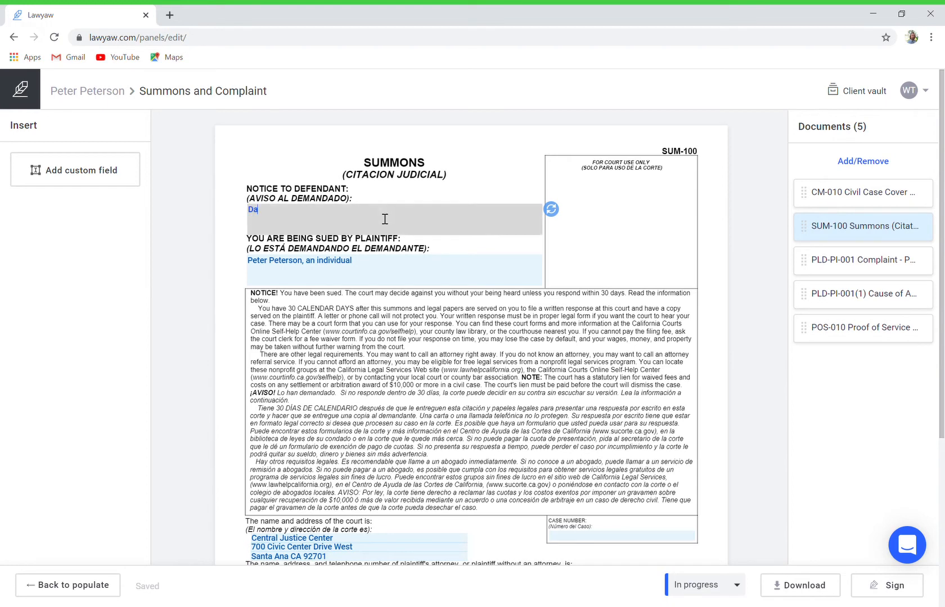
pyautogui.write('Da')
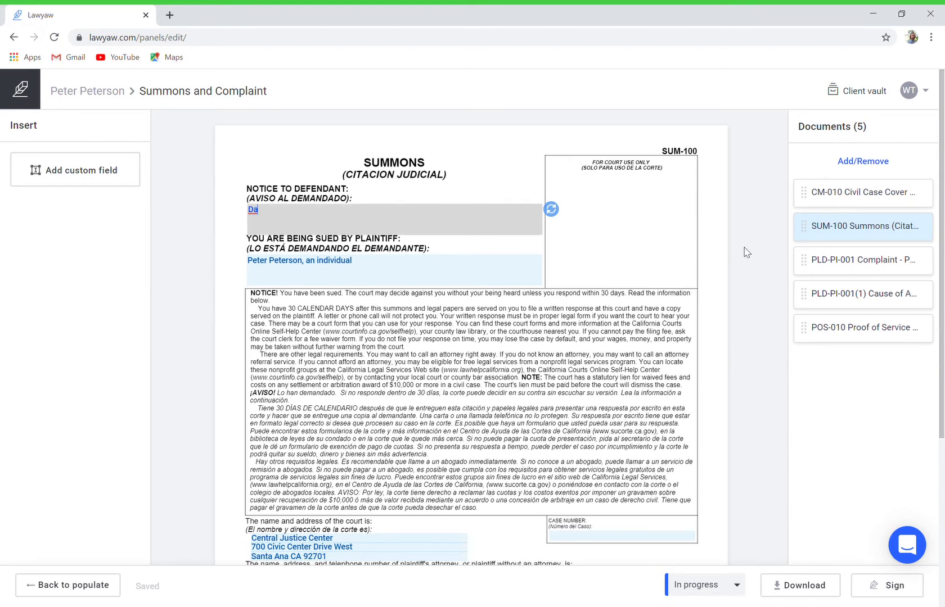
pyautogui.click(859, 270)
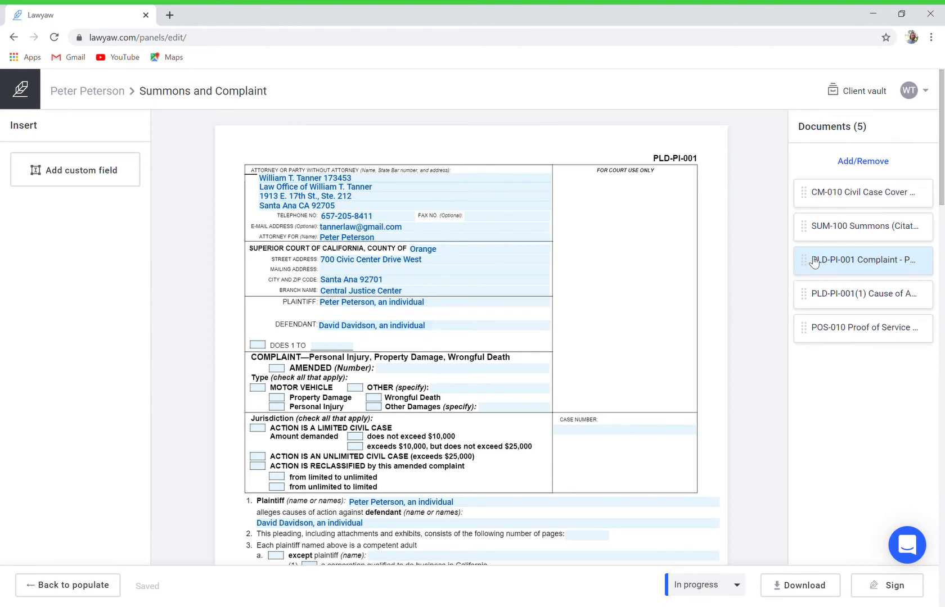
pyautogui.click(832, 227)
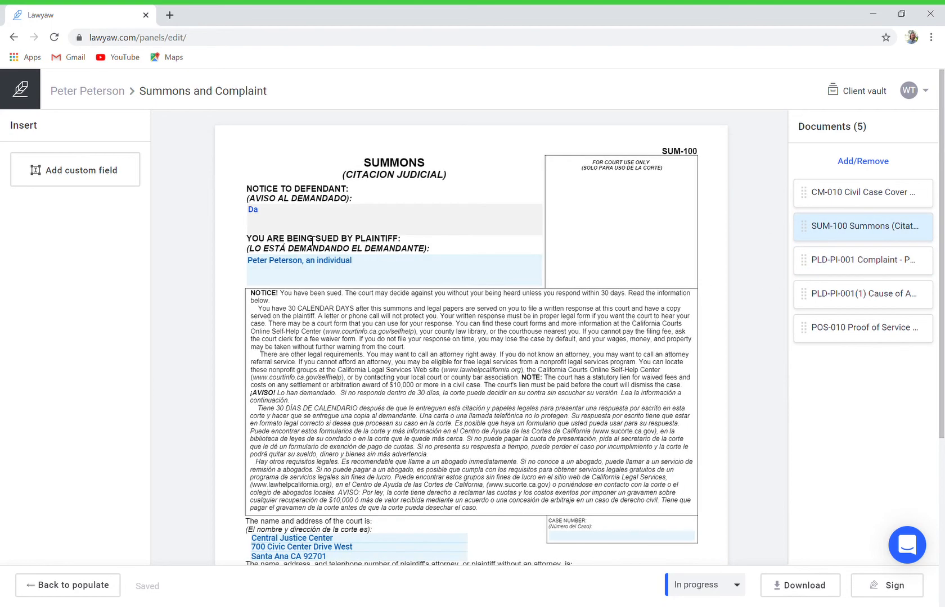
pyautogui.click(279, 215)
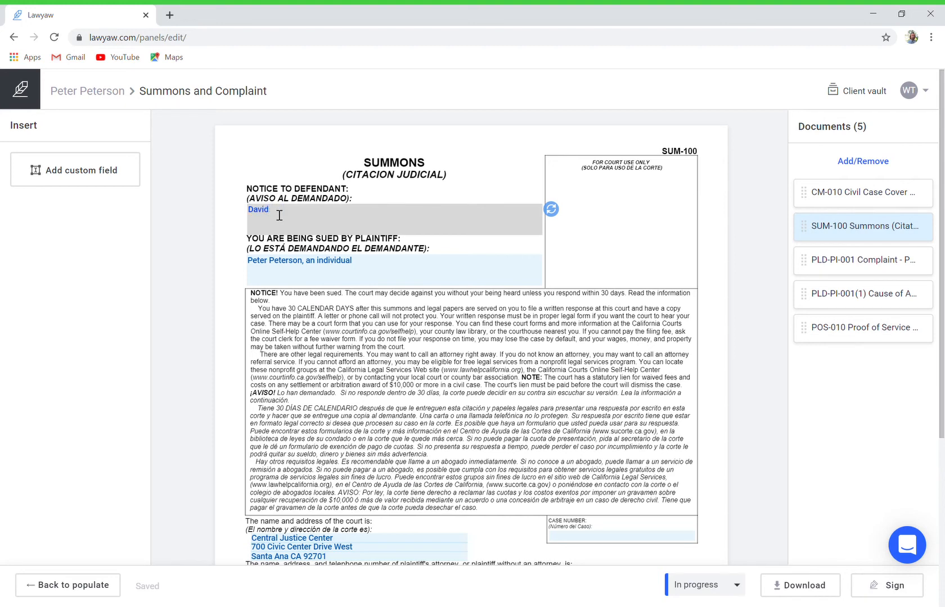
pyautogui.write('vid Davidson, and')
pyautogui.scroll(-3, 454, 335)
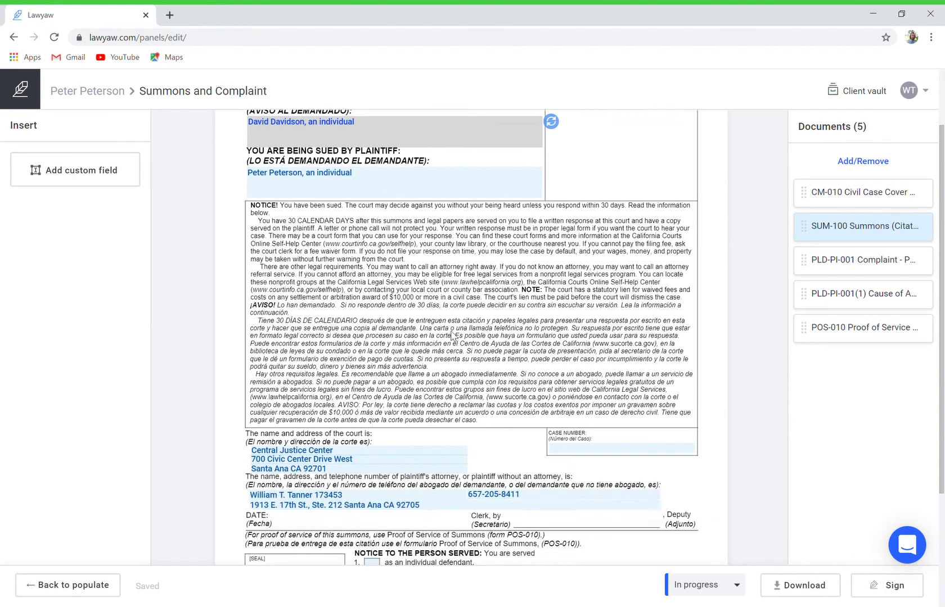
pyautogui.scroll(3, 453, 335)
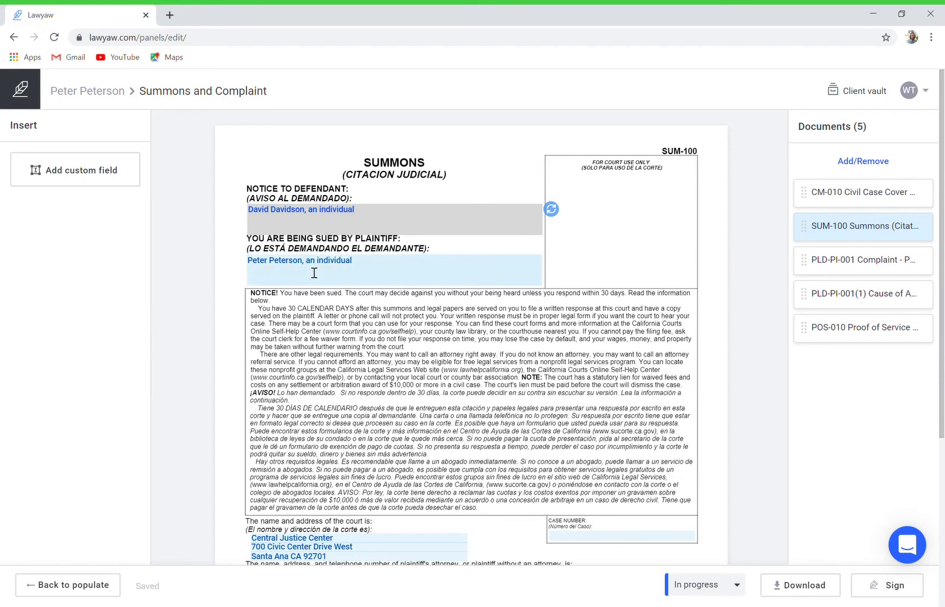
pyautogui.click(275, 232)
pyautogui.click(259, 231)
pyautogui.write('Does')
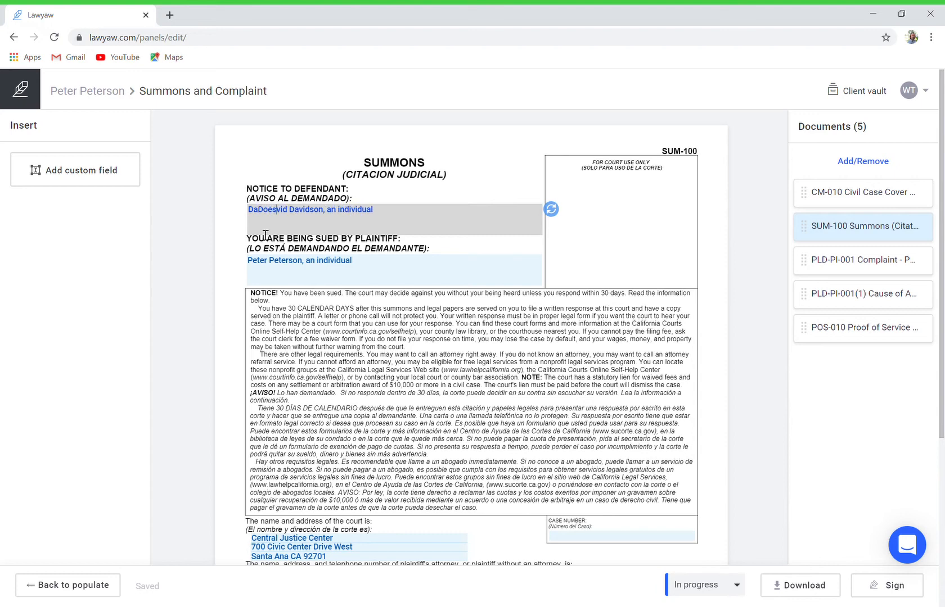
pyautogui.press('BackSpace')
pyautogui.press('BackSpace')
pyautogui.press('BackSpace')
pyautogui.press('BackSpace')
# Step: Replace the Notice to Defendant text with the defendant's full name, followed by ", an individual" and "DOES 1- 50"
pyautogui.hotkey('ctrl', 'a')
pyautogui.write('n')
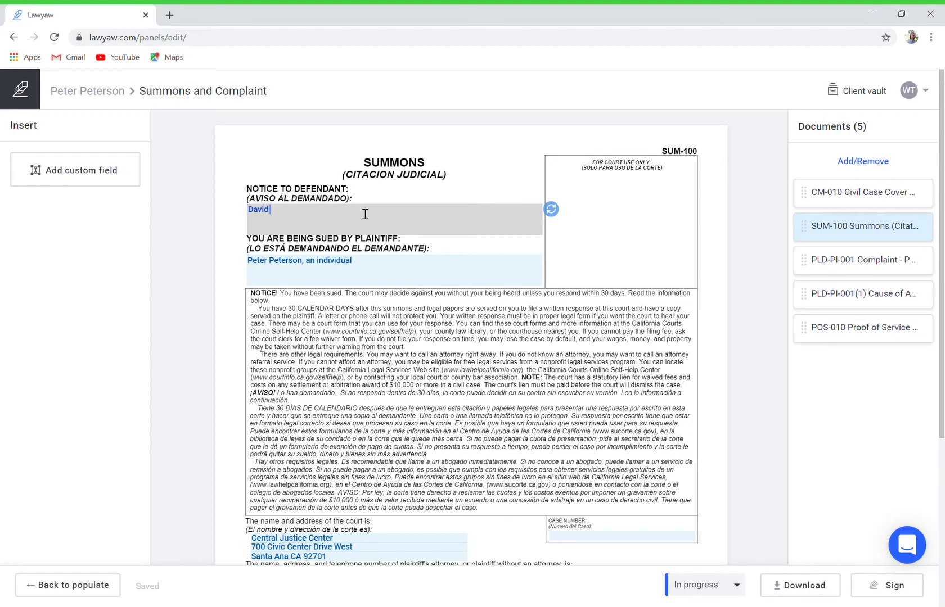
pyautogui.write('son, an individual  DOES 1-')
pyautogui.write('50')
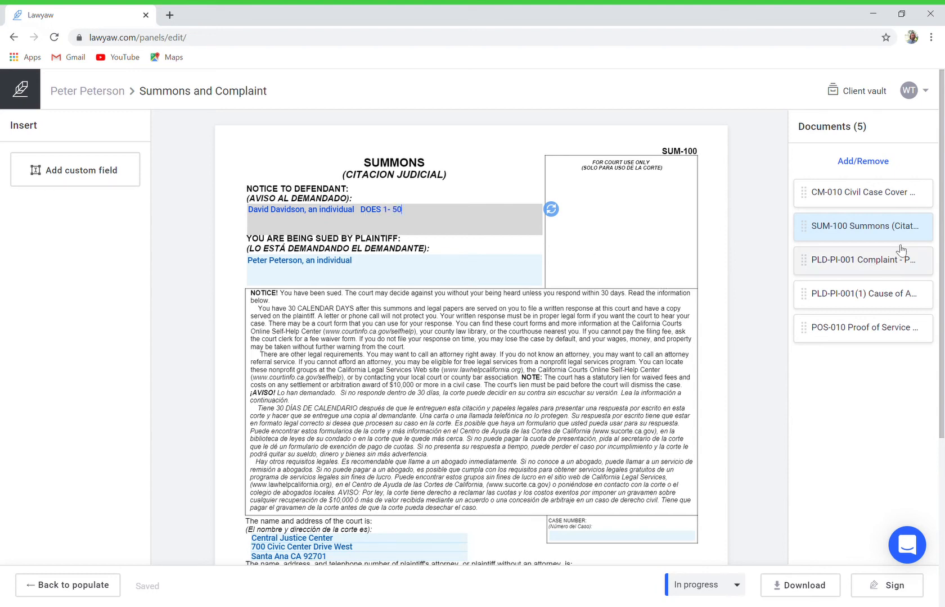
# Step: In the PLD-PI-001 Complaint, specify DOES 1 to 50 and mark Motor Vehicle, Property Damage, Personal Injury and unlimited civil case (exceeds $25,000)
pyautogui.click(856, 262)
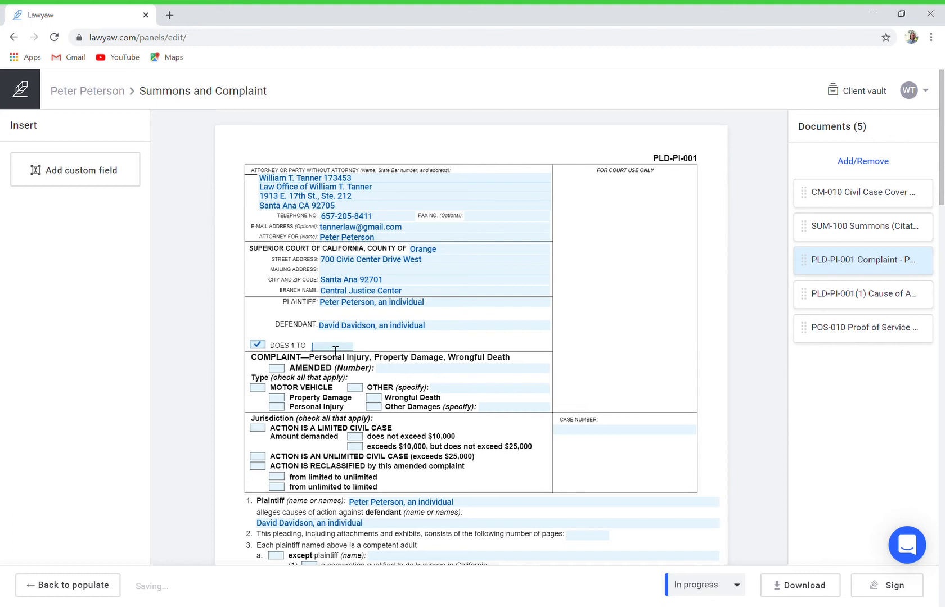
pyautogui.write('50')
pyautogui.click(258, 388)
pyautogui.click(277, 398)
pyautogui.click(280, 408)
pyautogui.click(258, 457)
# Step: Complete complaint item 6 with Doe defendants 1-20 as agents or employees and 21-50 as persons of unknown capacity
pyautogui.scroll(-2, 321, 458)
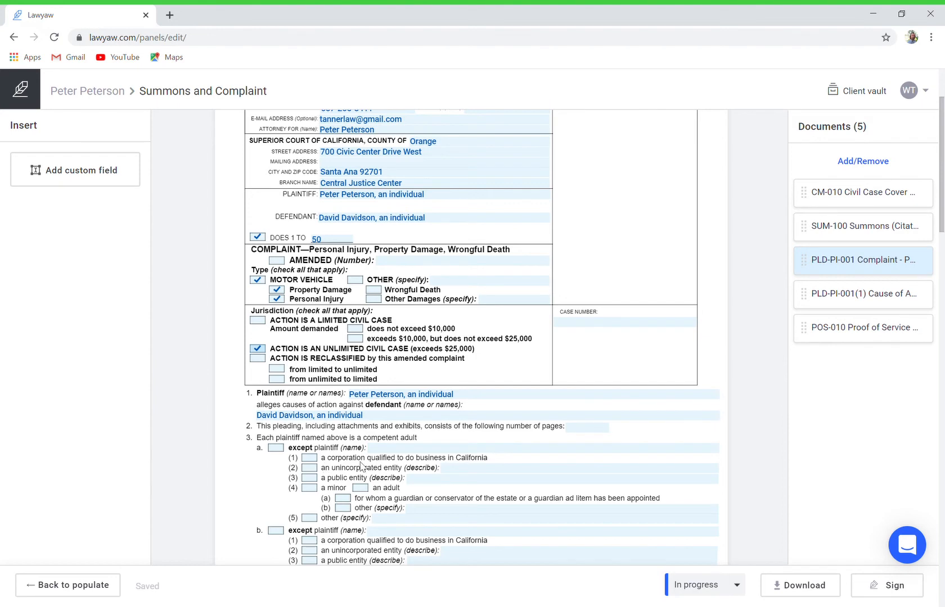
pyautogui.scroll(-2, 334, 469)
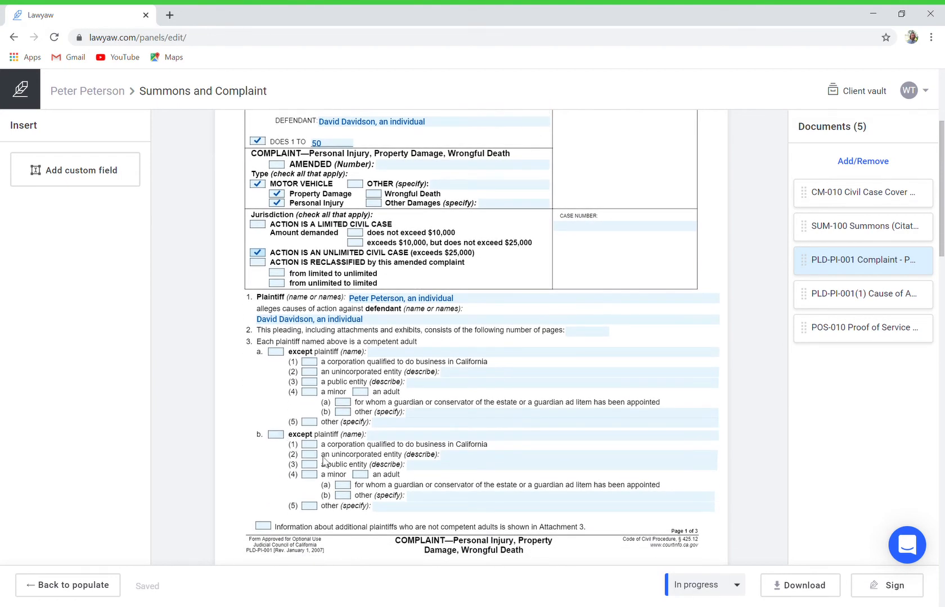
pyautogui.scroll(-6, 332, 479)
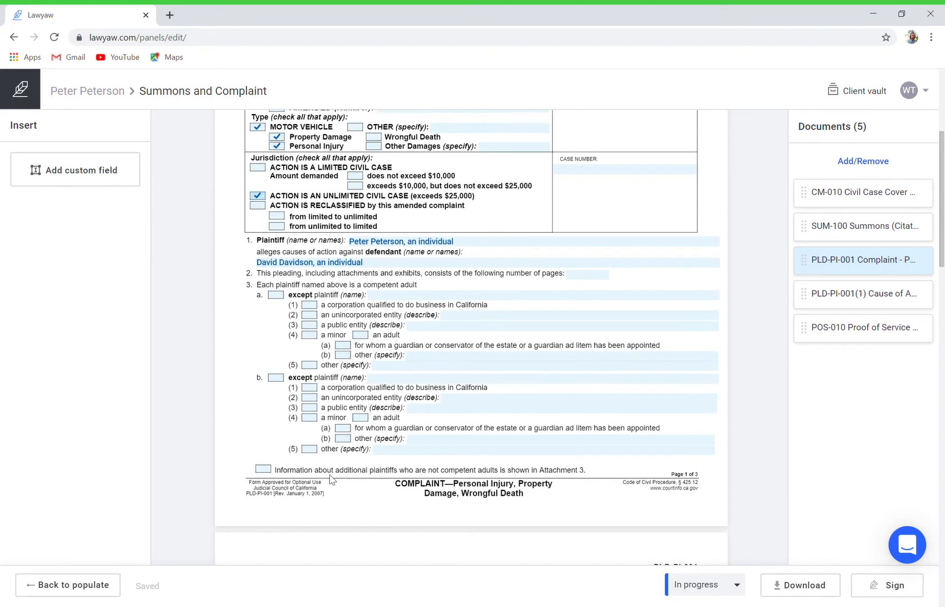
pyautogui.scroll(-1, 332, 479)
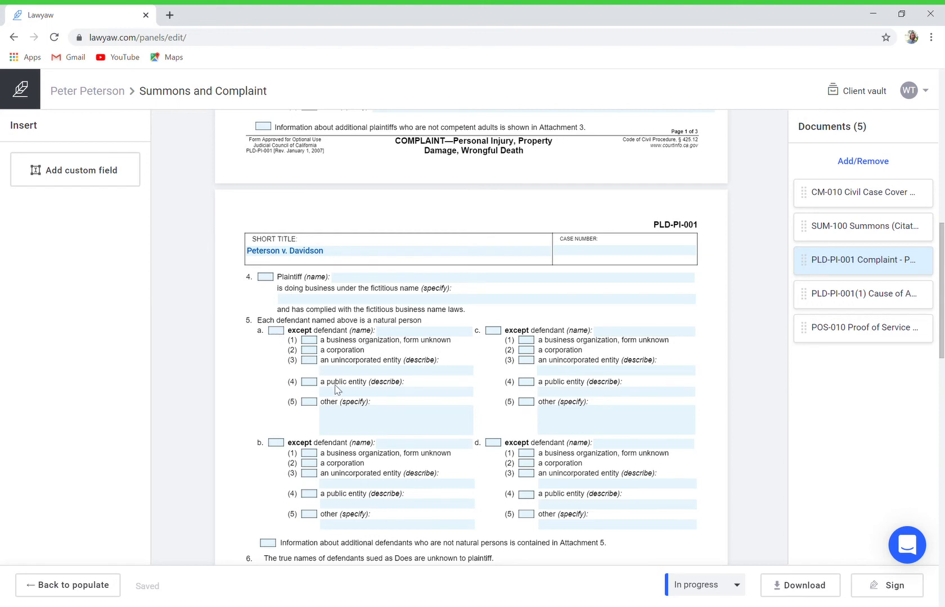
pyautogui.scroll(-3, 360, 424)
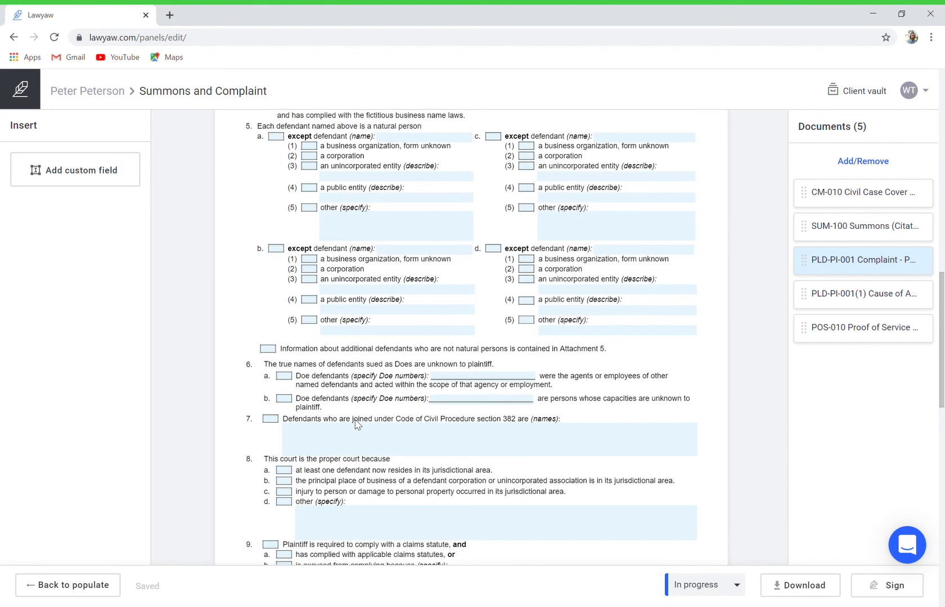
pyautogui.click(284, 376)
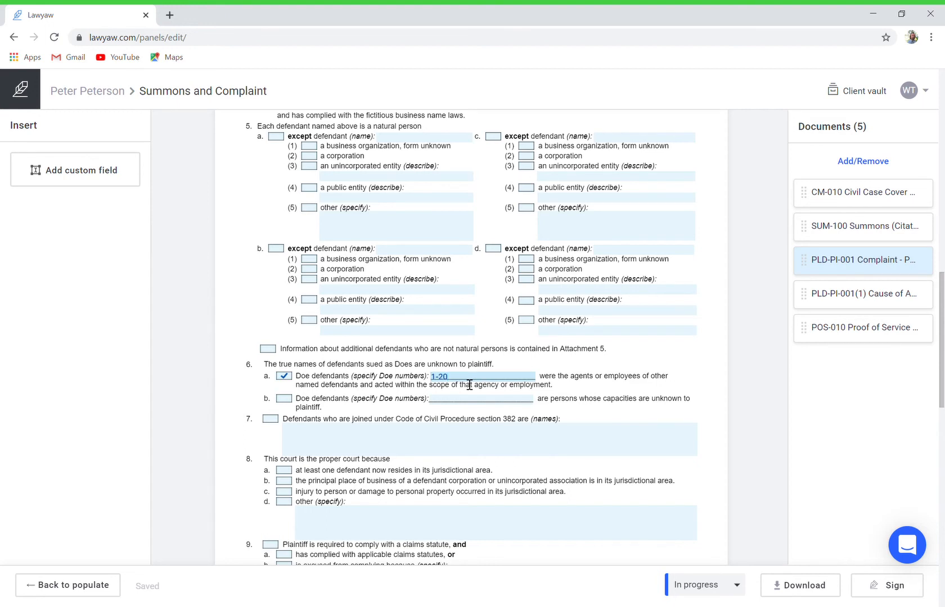
pyautogui.click(288, 398)
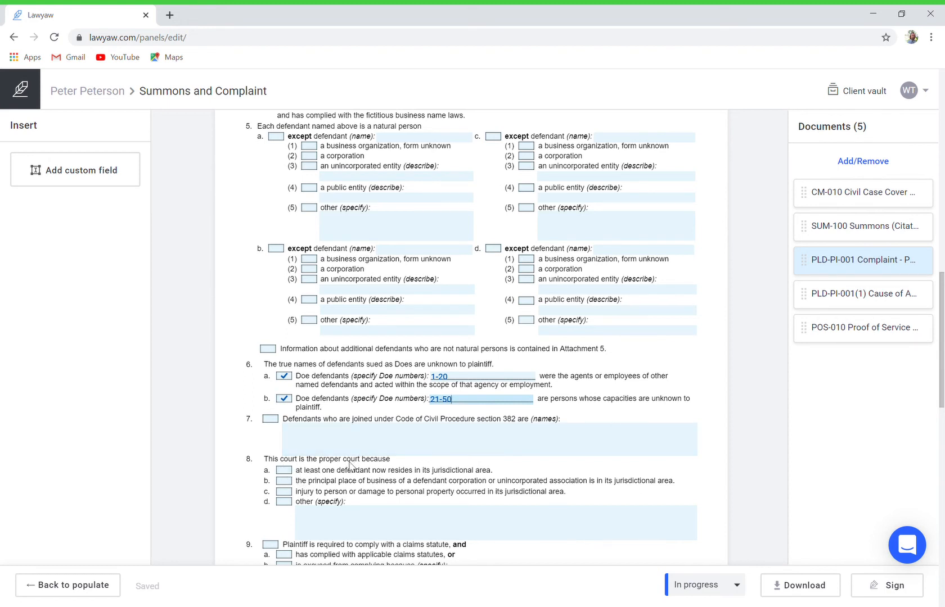
# Step: Mark only item 8c, injury to person or damage to personal property occurred in the jurisdictional area, as the reason for proper court
pyautogui.click(285, 473)
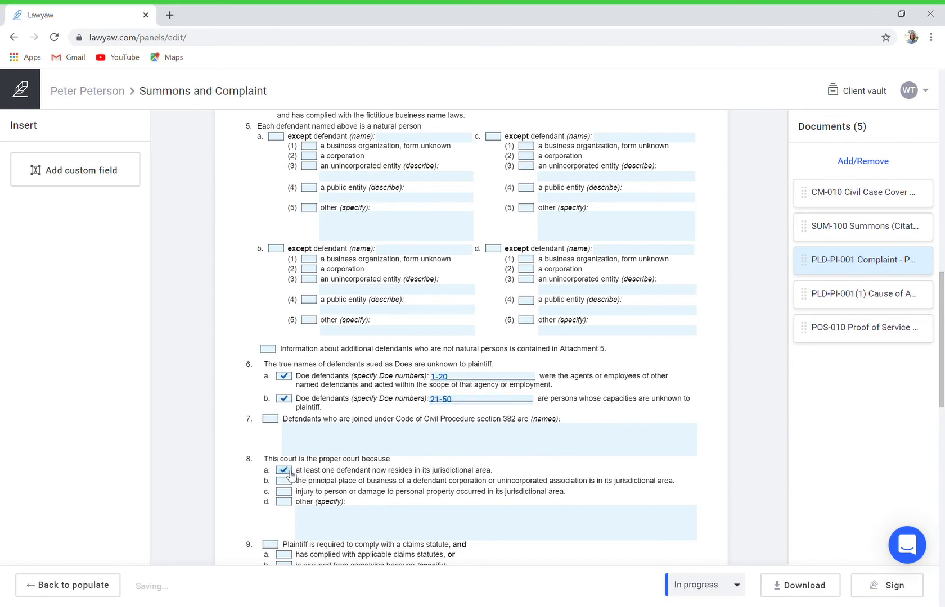
pyautogui.click(285, 473)
pyautogui.click(285, 493)
# Step: Mark Motor Vehicle as the attached cause of action in item 10 of the complaint
pyautogui.scroll(-3, 358, 527)
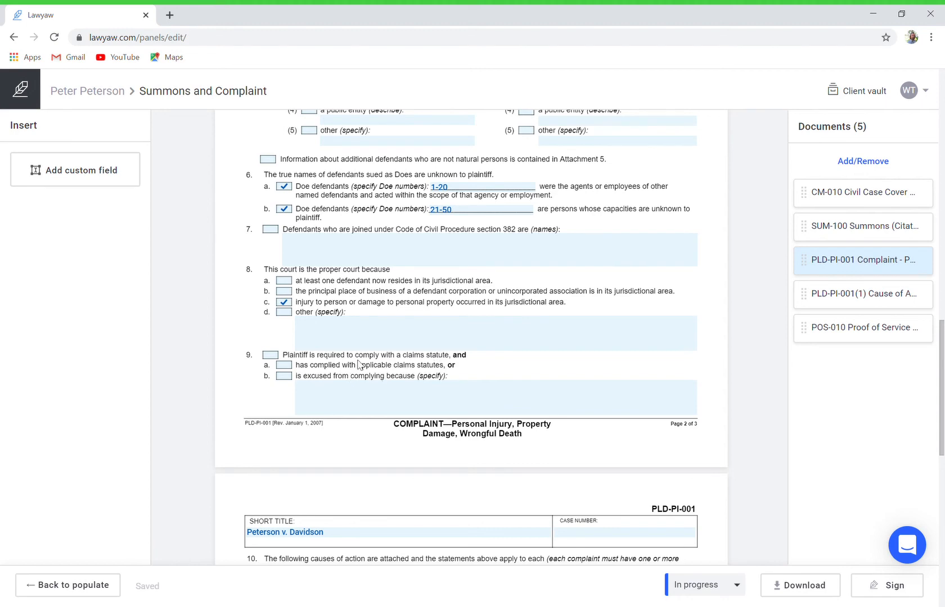
pyautogui.scroll(-3, 391, 372)
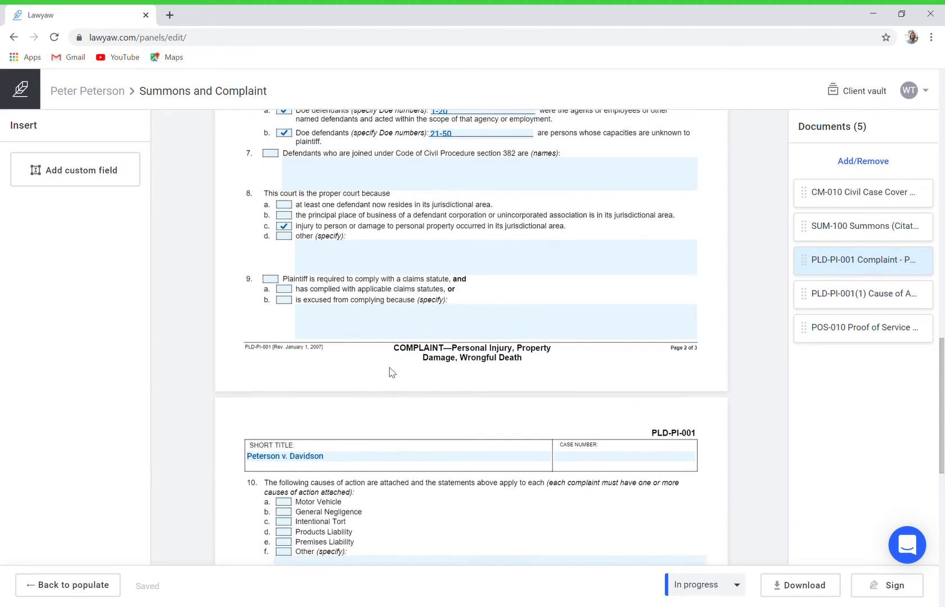
pyautogui.scroll(-2, 391, 373)
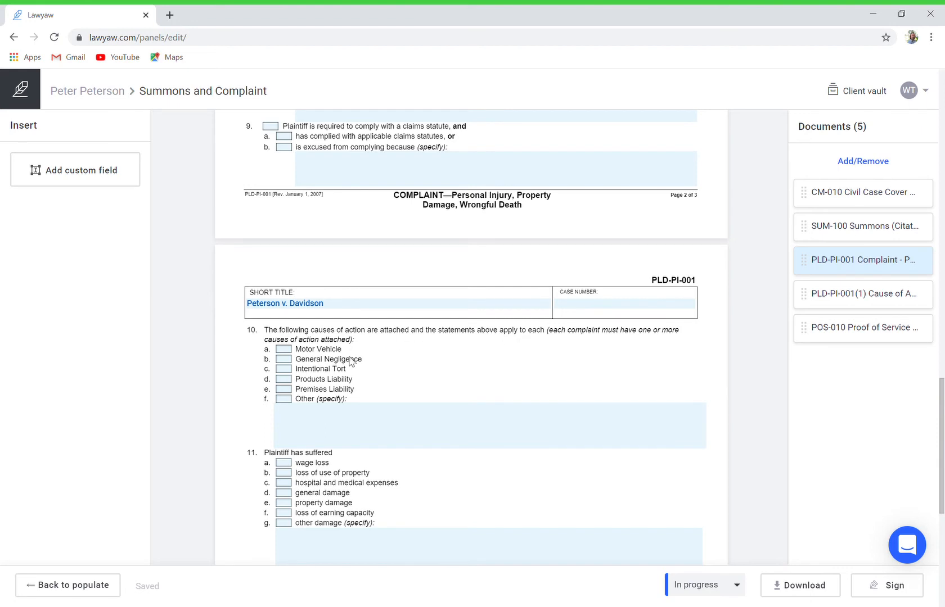
pyautogui.click(287, 351)
# Step: Mark item 11 damages: wage loss, loss of use of property, hospital and medical expenses, general damage, property damage and loss of earning capacity
pyautogui.scroll(-2, 392, 424)
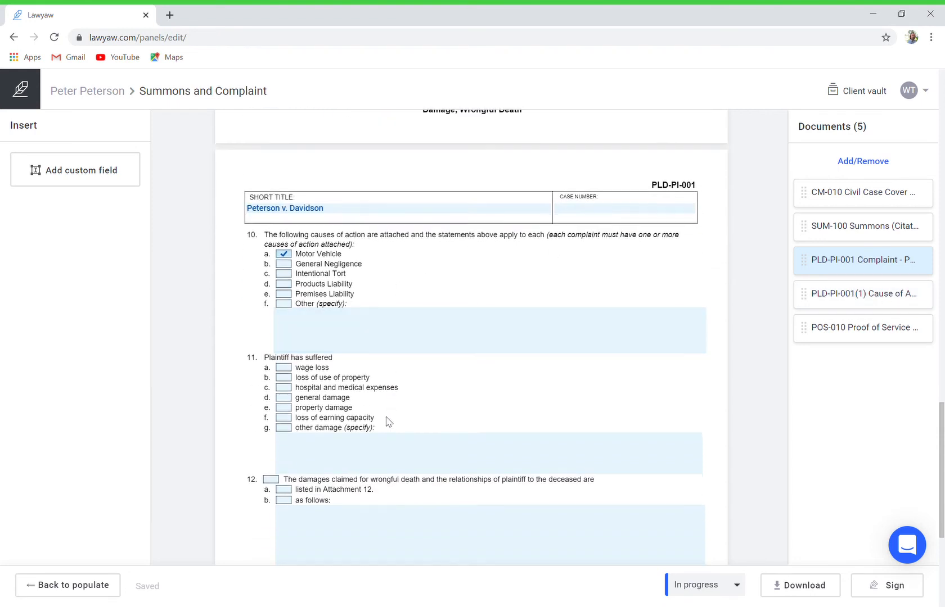
pyautogui.click(284, 367)
pyautogui.click(289, 378)
pyautogui.click(288, 387)
pyautogui.click(286, 408)
pyautogui.click(287, 418)
pyautogui.scroll(-2, 374, 423)
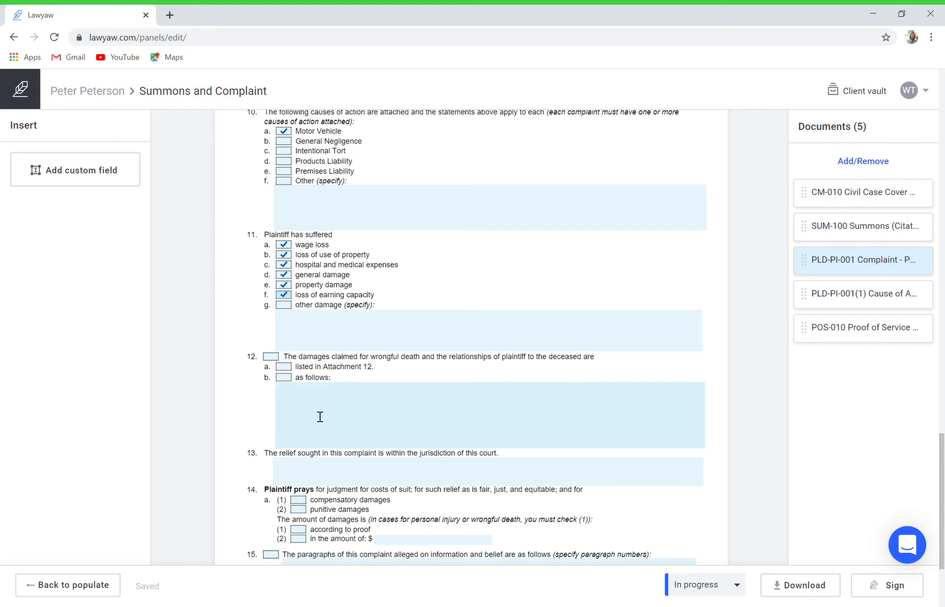
# Step: Mark compensatory damages and an amount according to proof in item 14 of the complaint
pyautogui.scroll(-1, 320, 417)
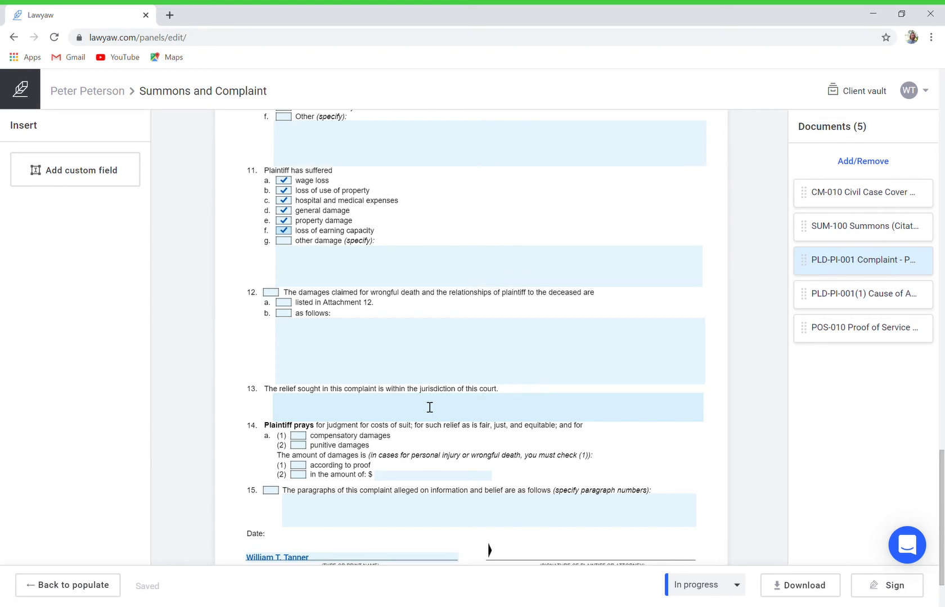
pyautogui.scroll(-1, 430, 407)
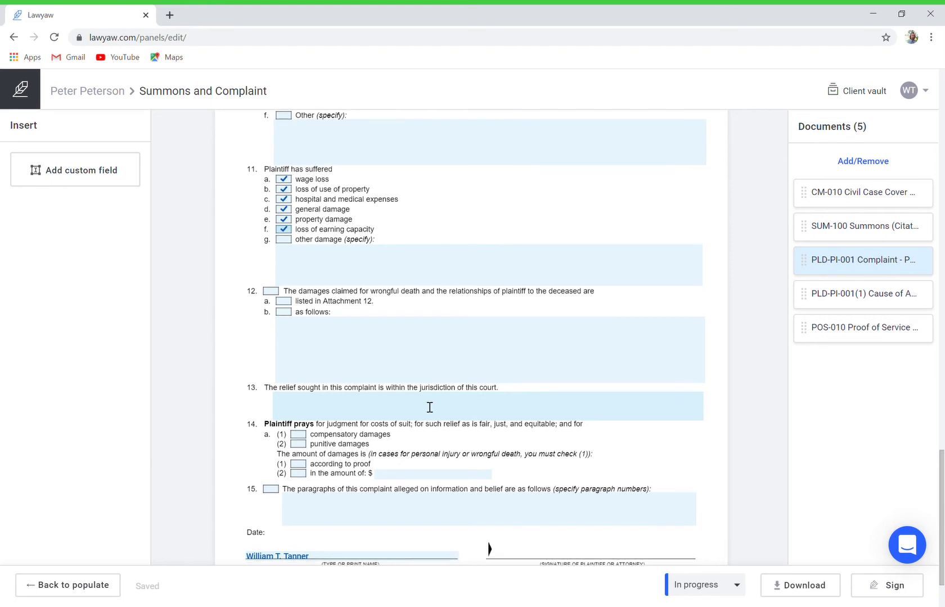
pyautogui.click(302, 432)
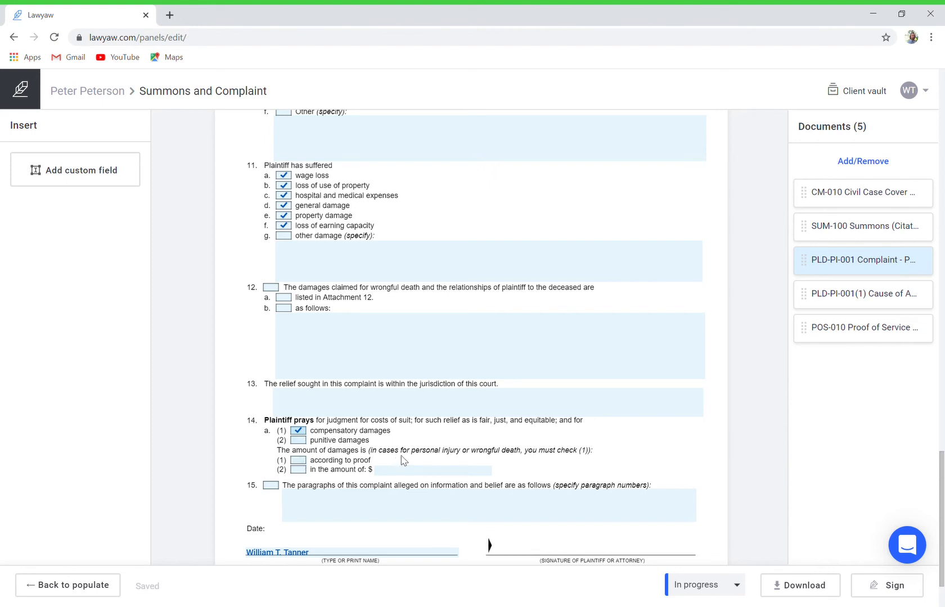
pyautogui.click(304, 461)
pyautogui.scroll(-2, 385, 519)
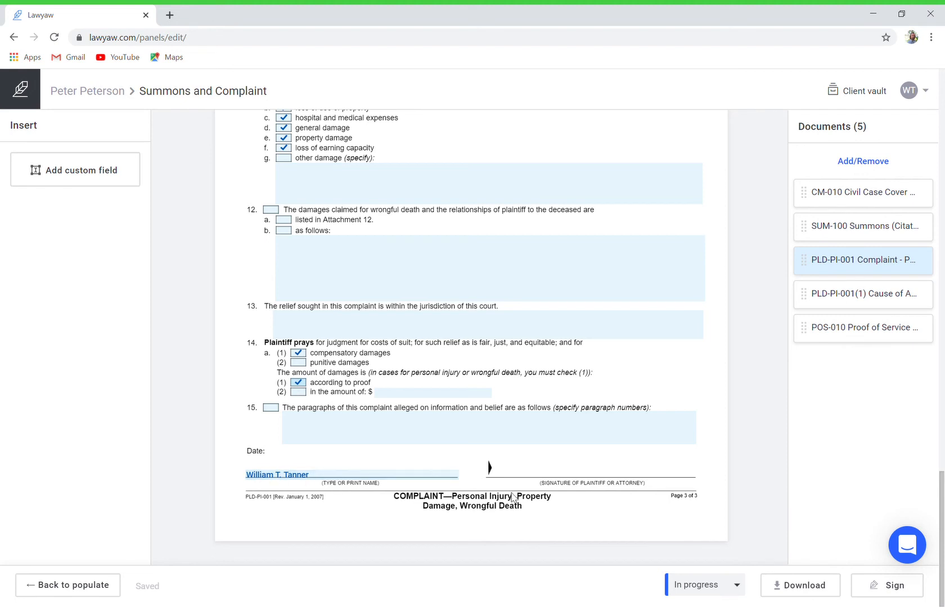
# Step: Open the PLD-PI-001(1) Cause of Action form, number it First and mark it as an attachment to the Complaint
pyautogui.click(850, 298)
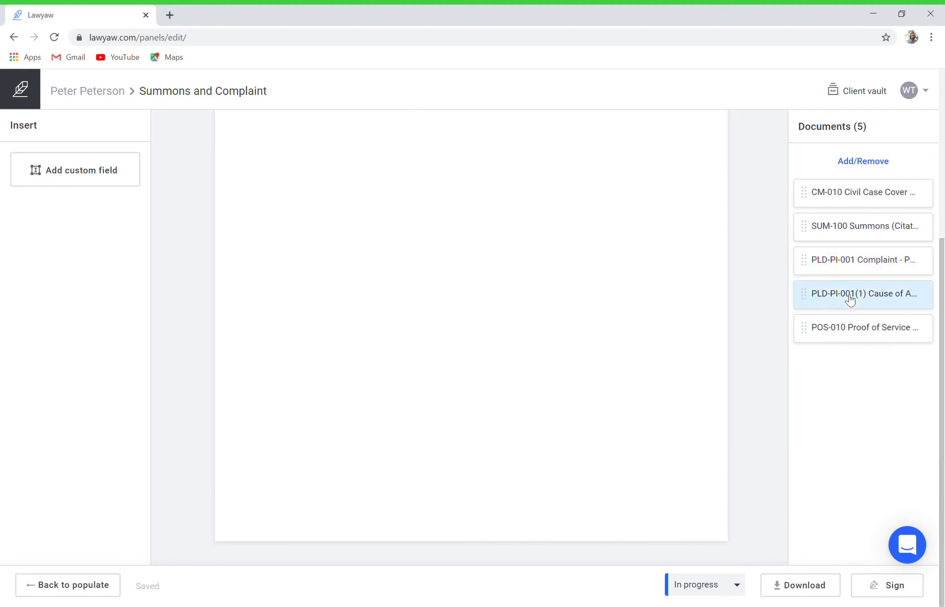
pyautogui.scroll(5, 588, 279)
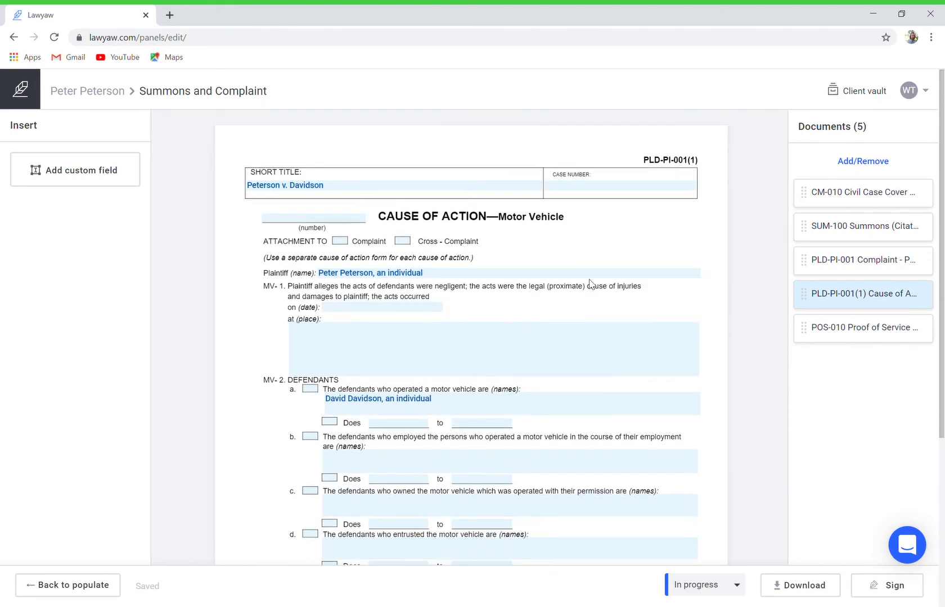
pyautogui.click(339, 241)
# Step: Fill in MV-1 with the date 1/1/202 and the street address where the acts occurred
pyautogui.click(332, 309)
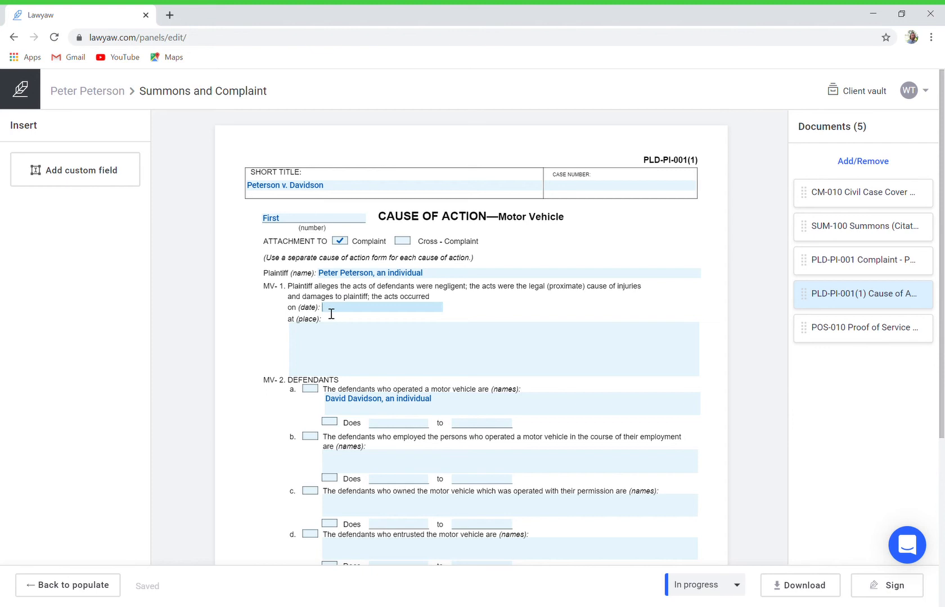
pyautogui.write('1/1/202')
pyautogui.click(319, 334)
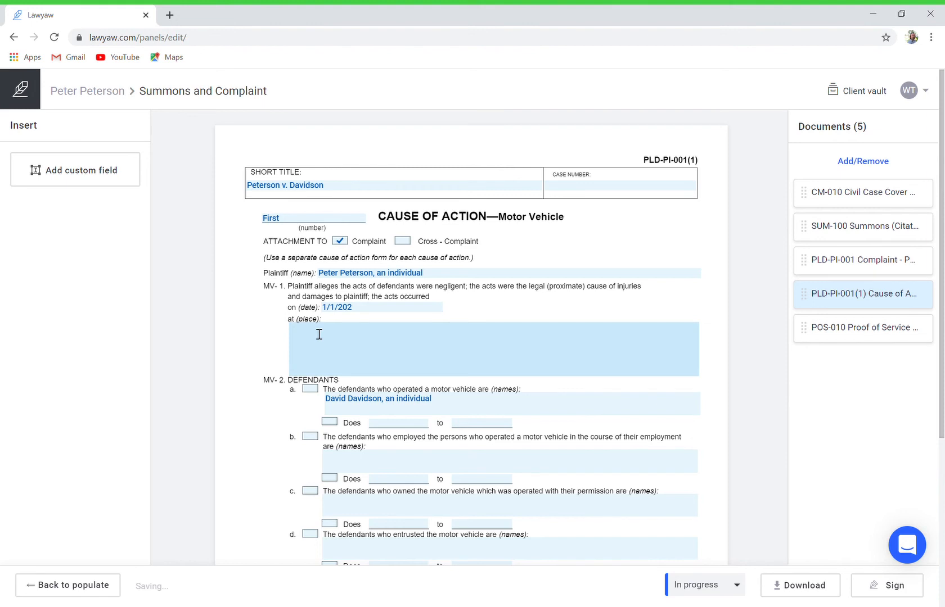
pyautogui.write('123 Main Street Santa Ana, CA 92705')
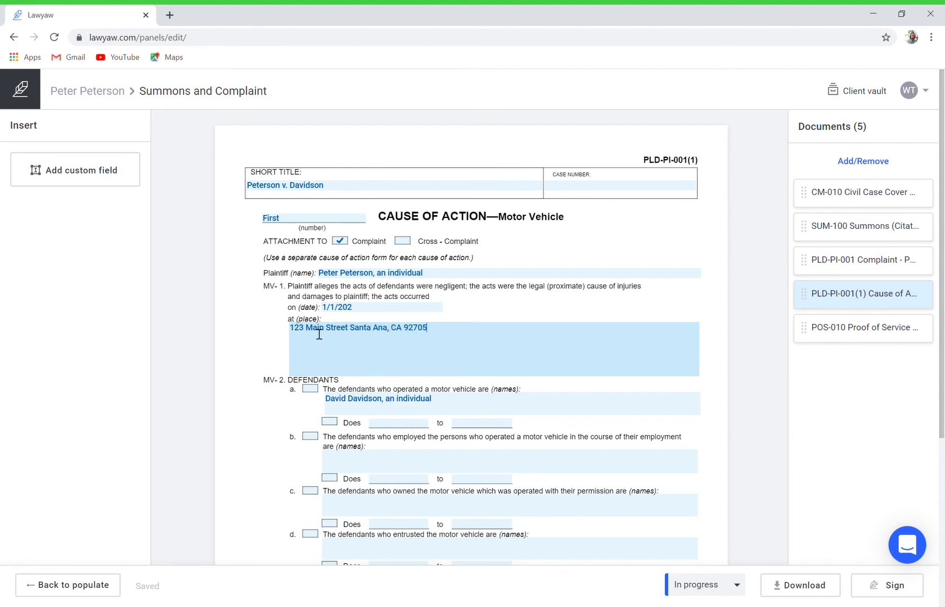
# Step: Mark MV-2a, defendants who operated a motor vehicle, and include Does 1 to 10
pyautogui.scroll(-2, 346, 377)
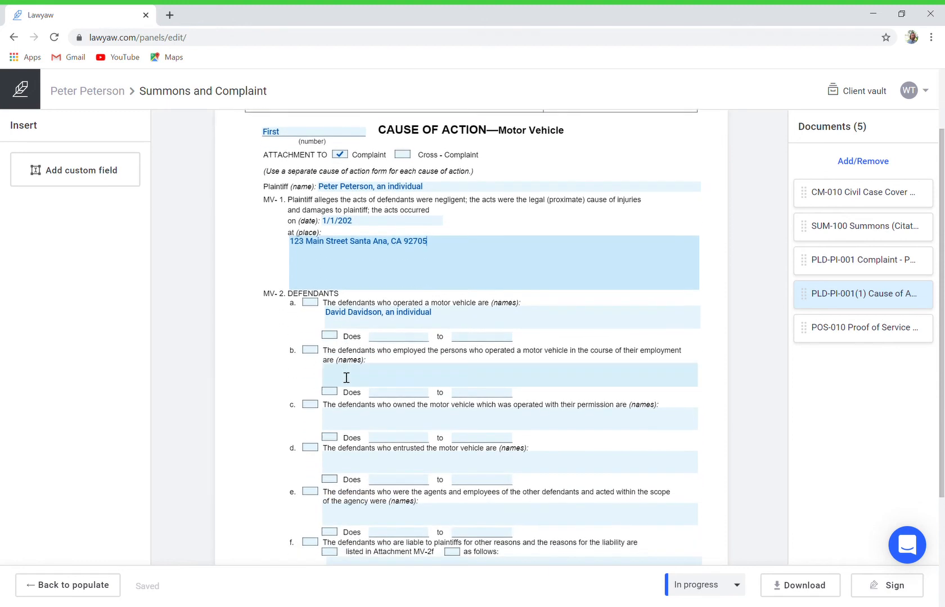
pyautogui.click(311, 303)
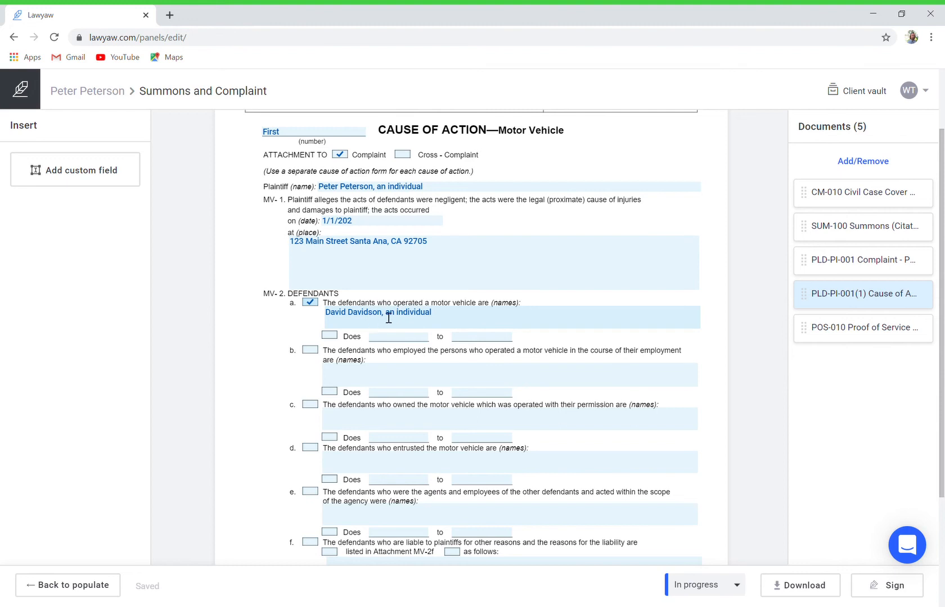
pyautogui.click(332, 336)
pyautogui.click(403, 344)
pyautogui.write('1')
pyautogui.click(471, 342)
# Step: Mark MV-2b, defendants who employed the vehicle operators, and include Does 11 to 20
pyautogui.click(310, 351)
pyautogui.click(331, 392)
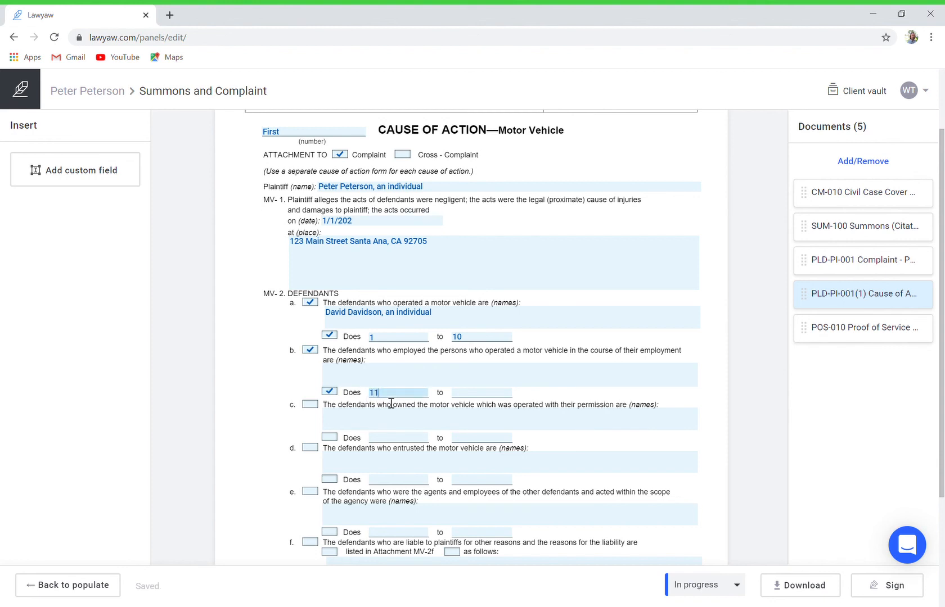
pyautogui.click(477, 401)
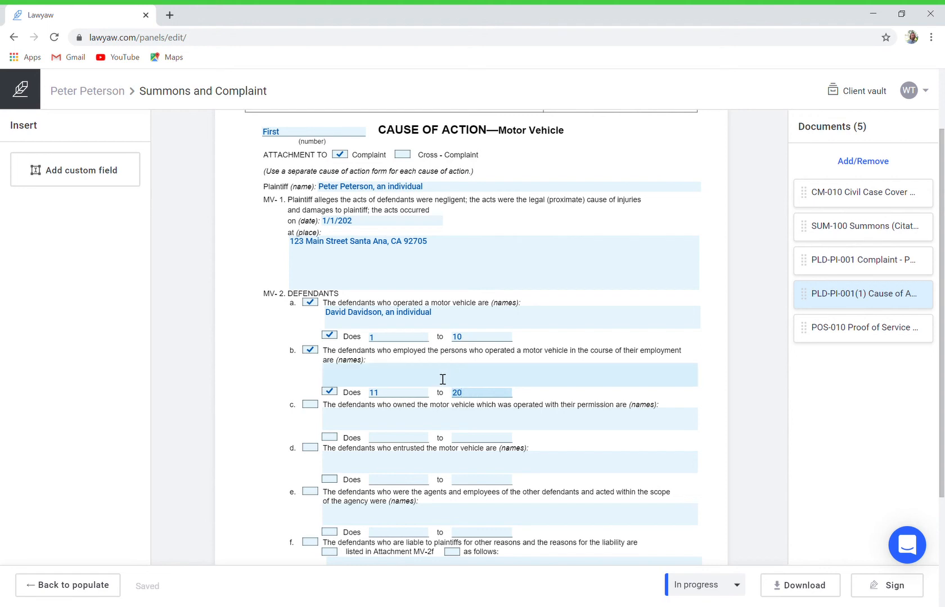
# Step: Mark MV-2c, defendants who owned the motor vehicle, and include Does 21 to 30
pyautogui.click(313, 406)
pyautogui.click(332, 438)
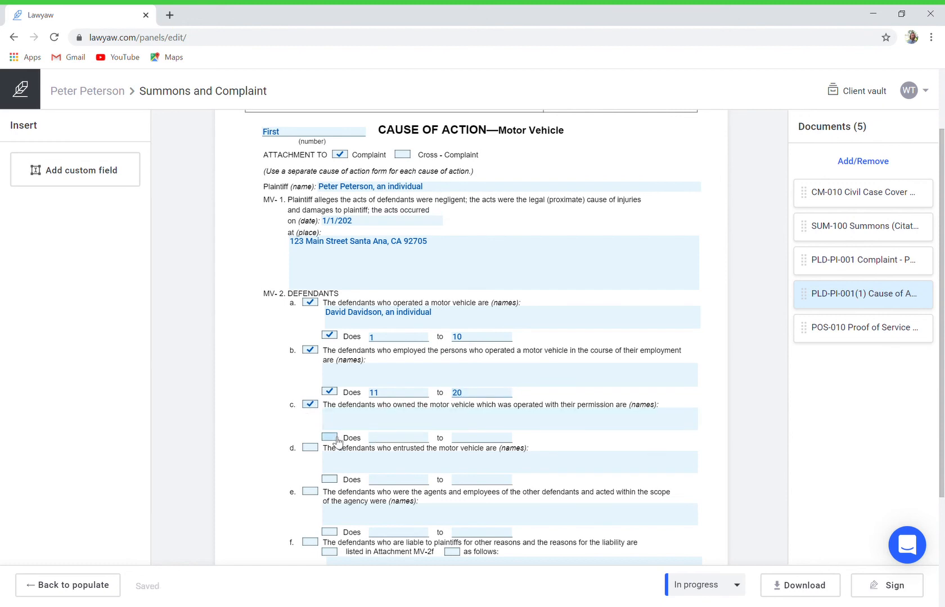
pyautogui.write('2')
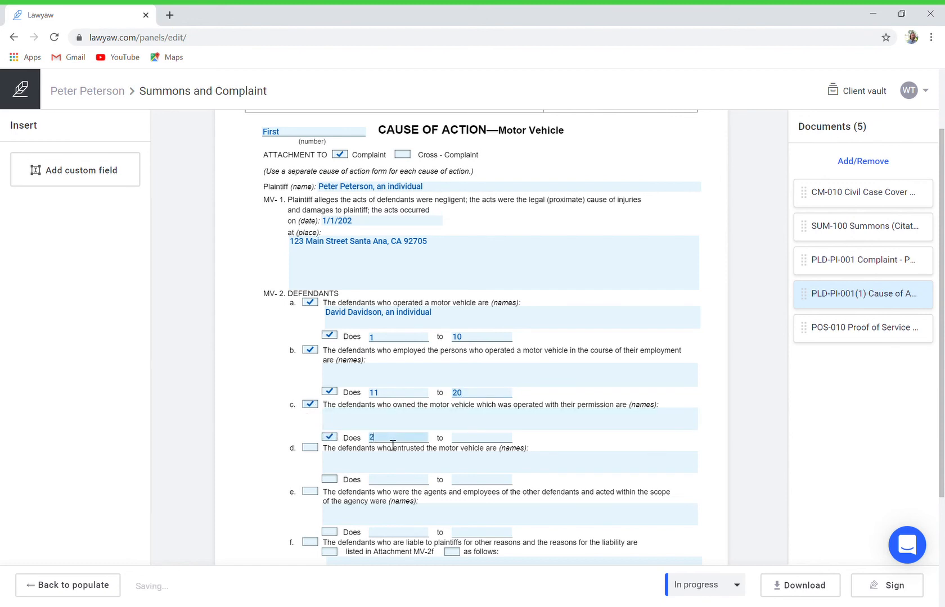
pyautogui.write('1')
pyautogui.press('Tab')
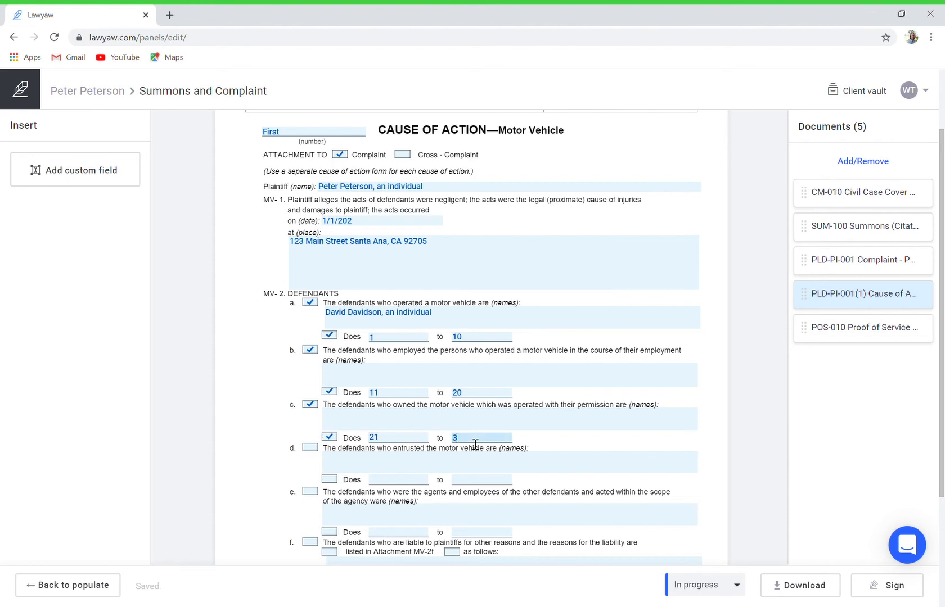
# Step: Mark MV-2d, defendants who entrusted the motor vehicle, and include Does 31 to 40
pyautogui.click(310, 450)
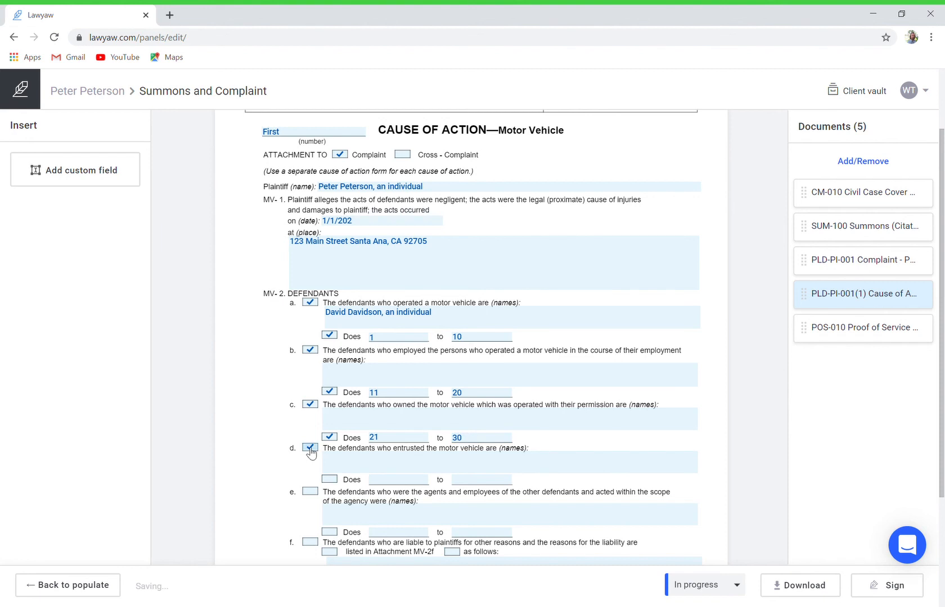
pyautogui.click(332, 480)
pyautogui.write('31')
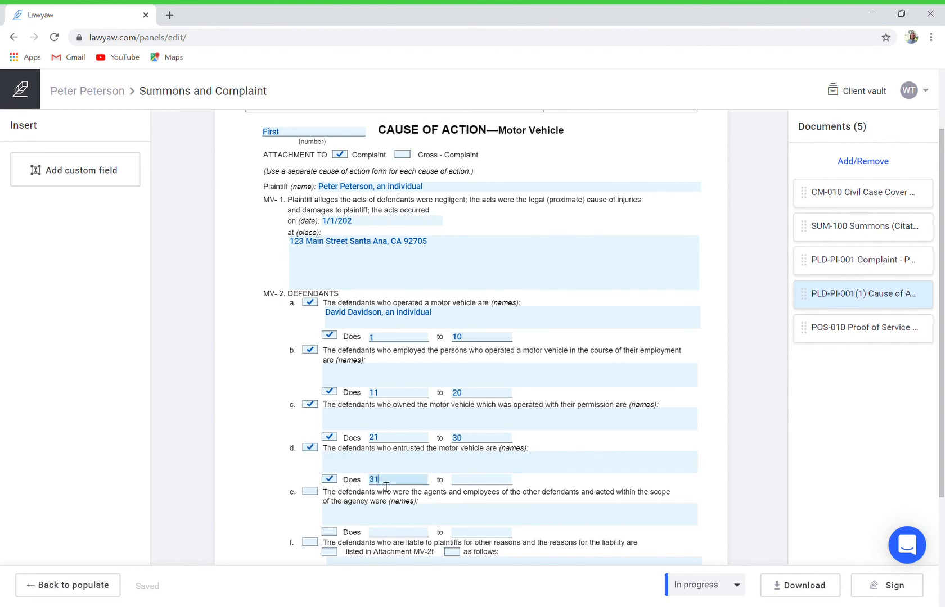
pyautogui.click(473, 482)
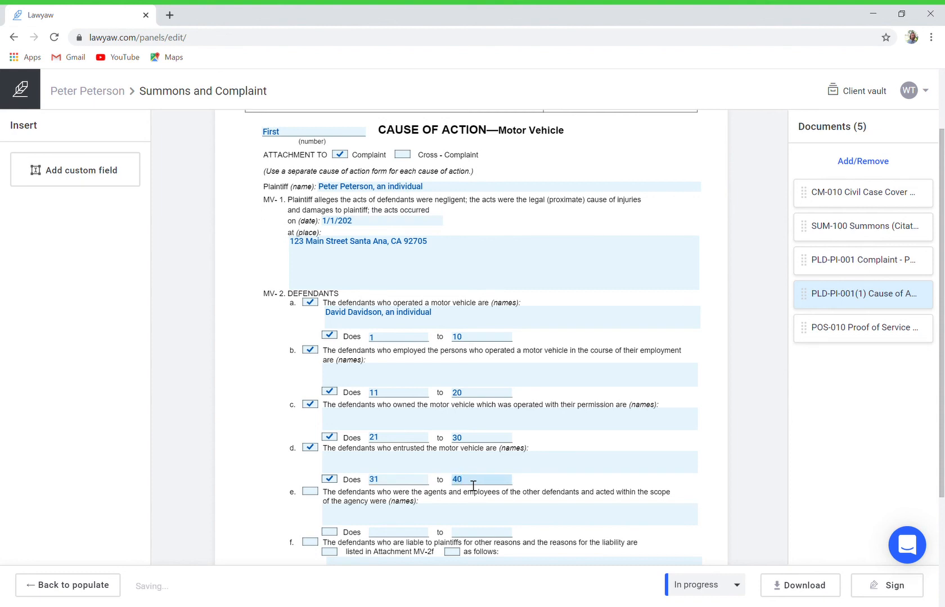
# Step: Mark MV-2e, defendants who were agents and employees of the other defendants, and include Does 41 to 50
pyautogui.click(311, 492)
pyautogui.click(331, 533)
pyautogui.click(390, 538)
pyautogui.write('41')
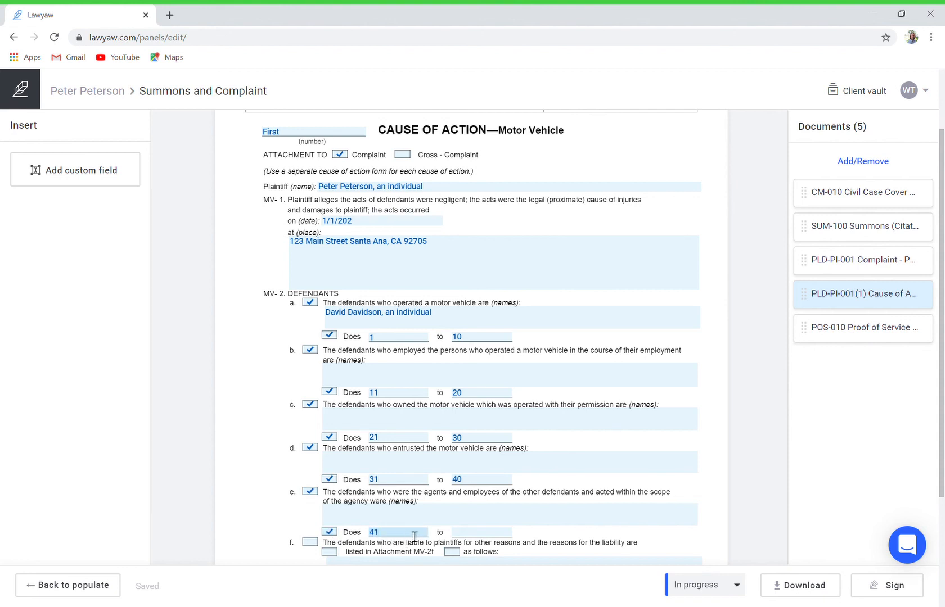
pyautogui.click(466, 537)
# Step: Open the POS-010 Proof of Service form and mark the summons and complaint as the served copies in item 2
pyautogui.scroll(-1, 494, 530)
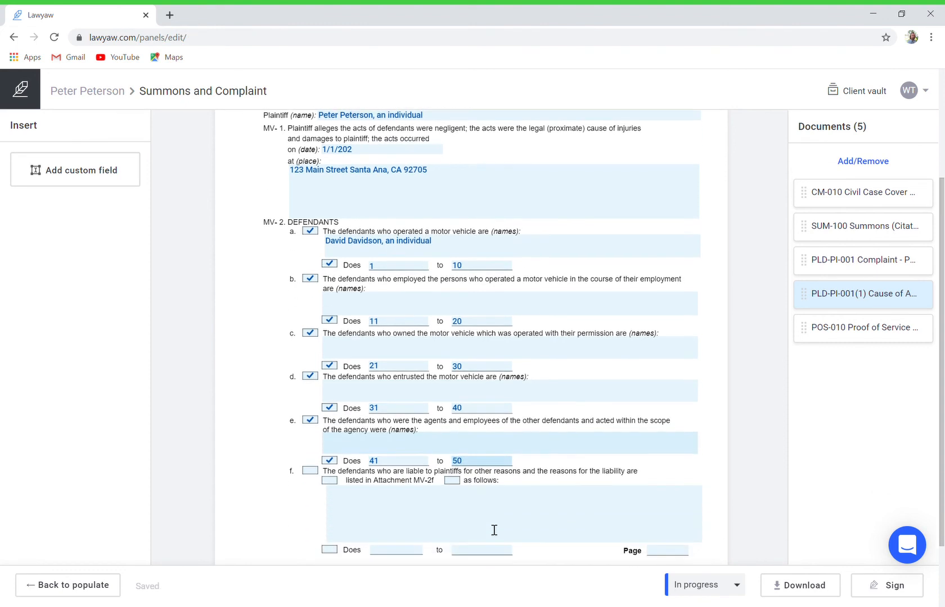
pyautogui.scroll(-1, 494, 530)
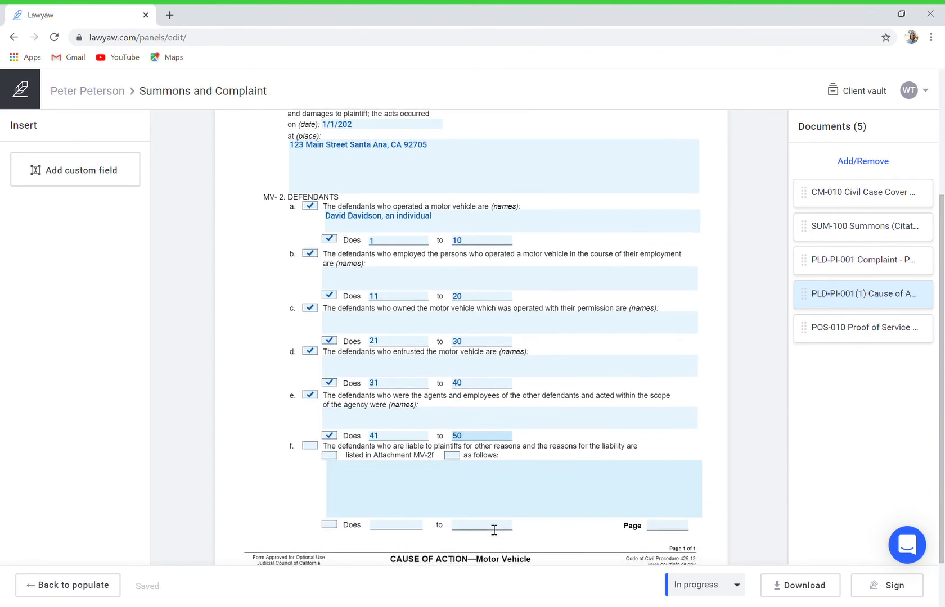
pyautogui.scroll(-1, 494, 530)
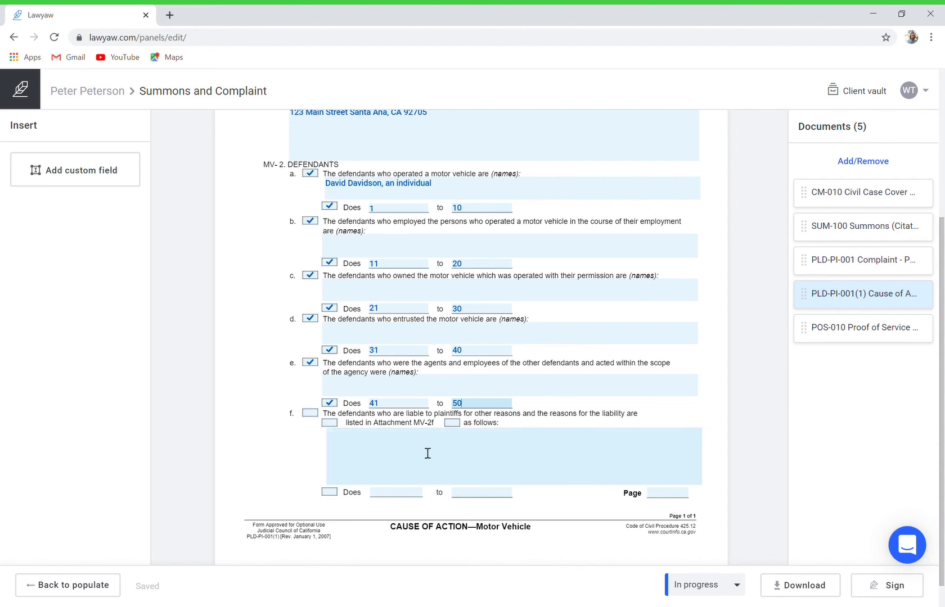
pyautogui.scroll(-1, 549, 464)
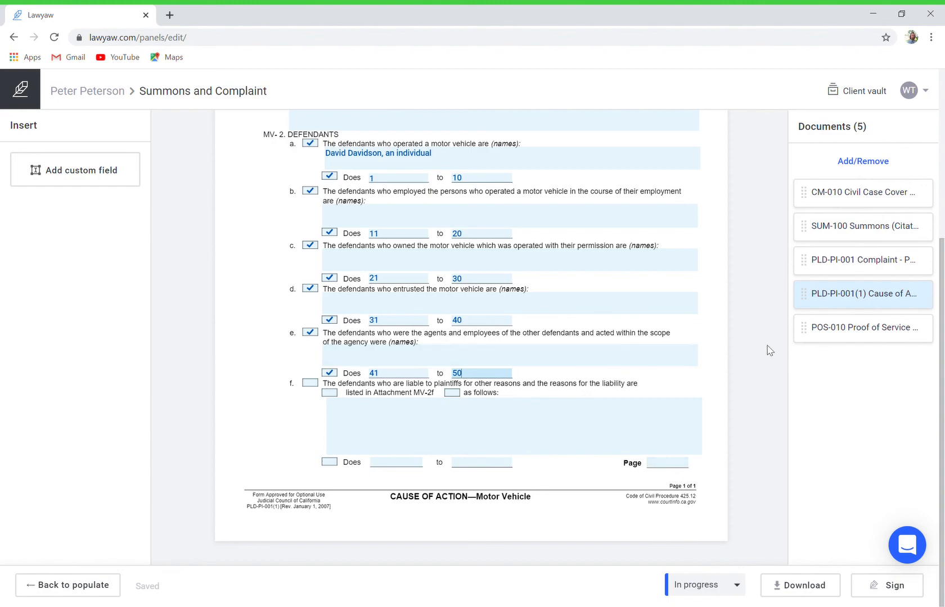
pyautogui.click(825, 340)
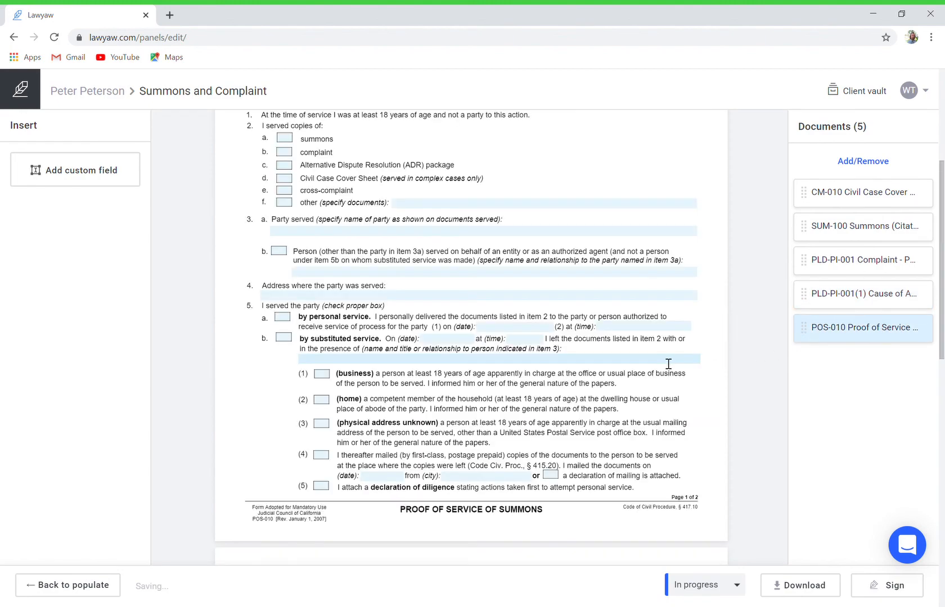
pyautogui.scroll(-4, 470, 345)
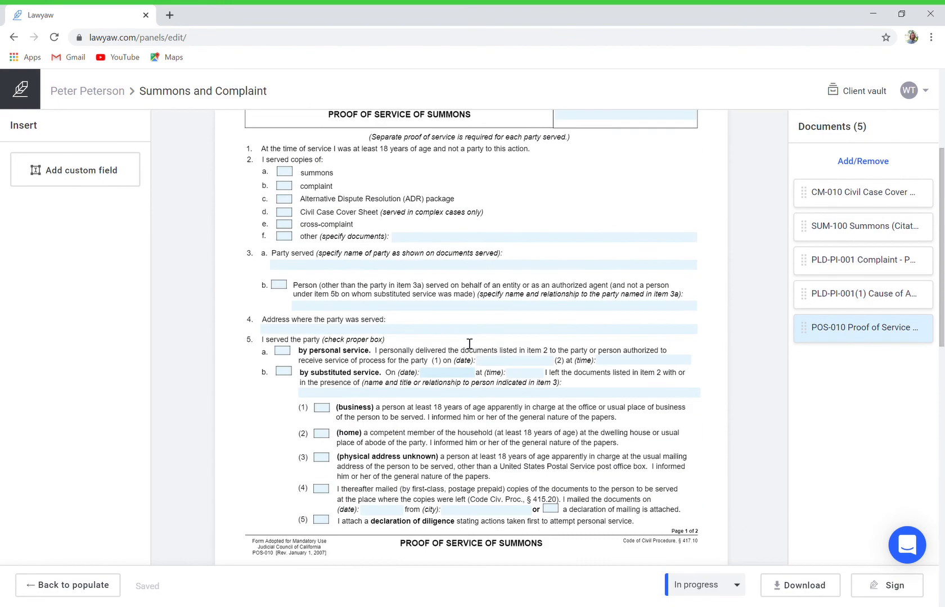
pyautogui.click(289, 172)
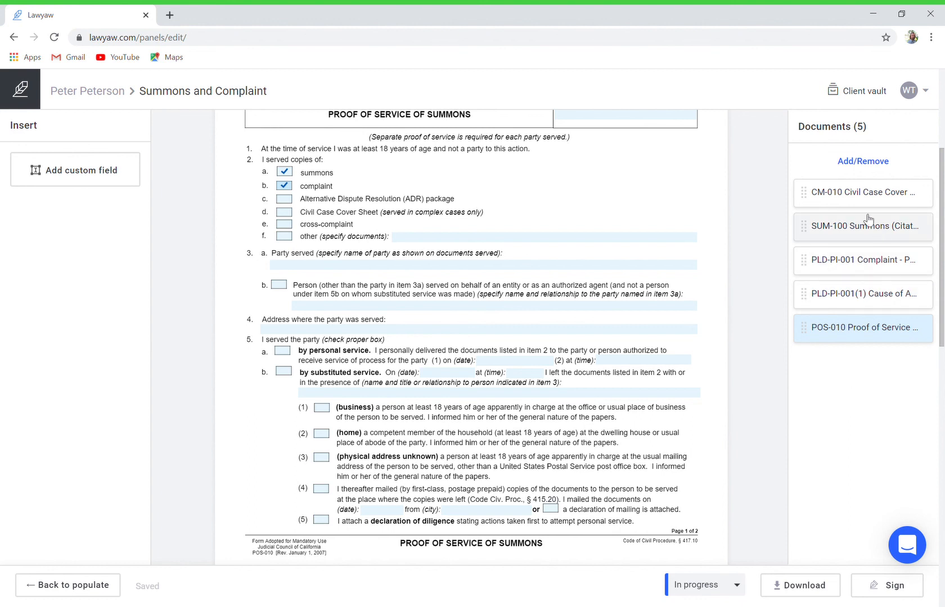
pyautogui.moveTo(854, 225)
pyautogui.mouseDown()
pyautogui.moveTo(855, 194)
pyautogui.moveTo(855, 239)
pyautogui.mouseUp()
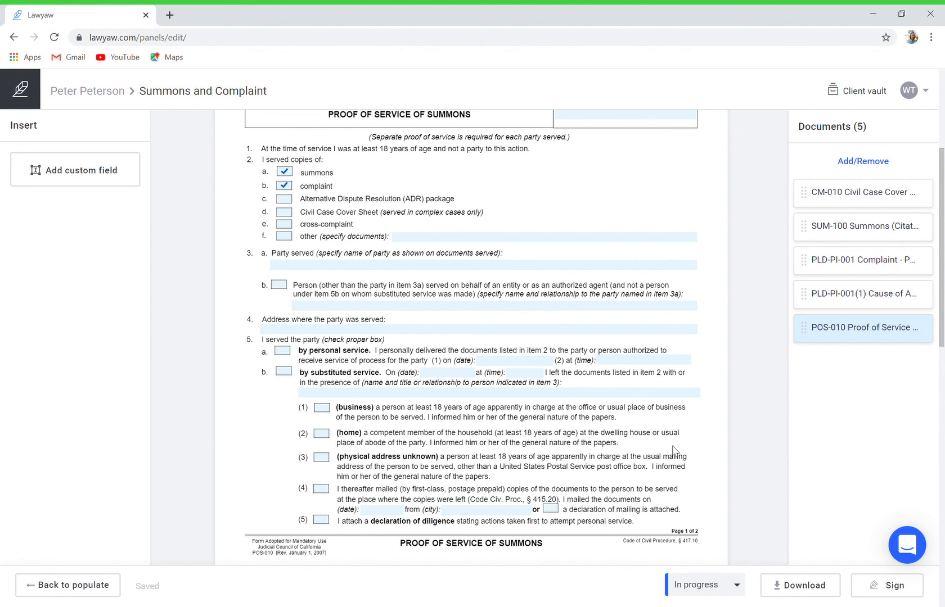
# Step: Download the whole form set as one combined PDF and review its pages
pyautogui.click(796, 585)
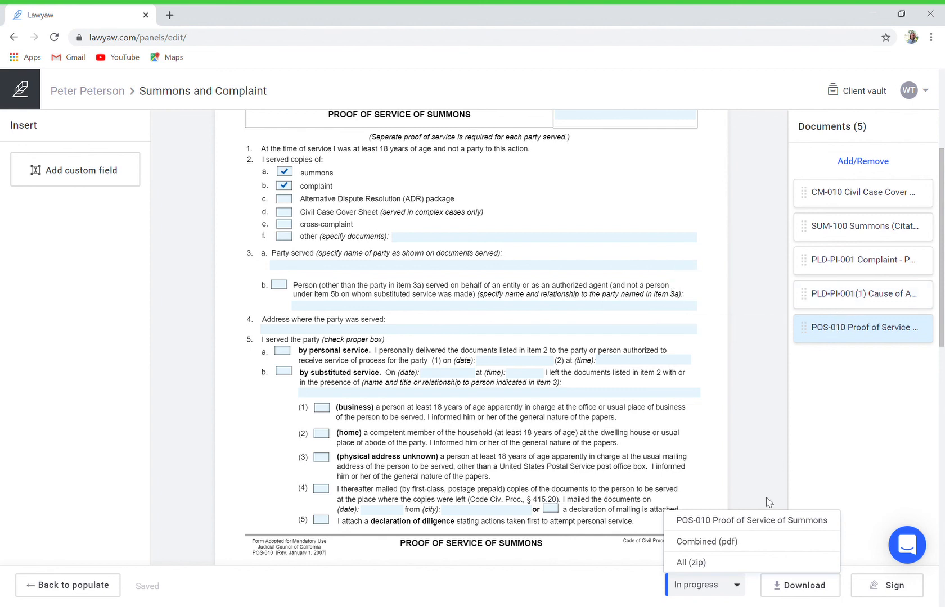
pyautogui.click(698, 544)
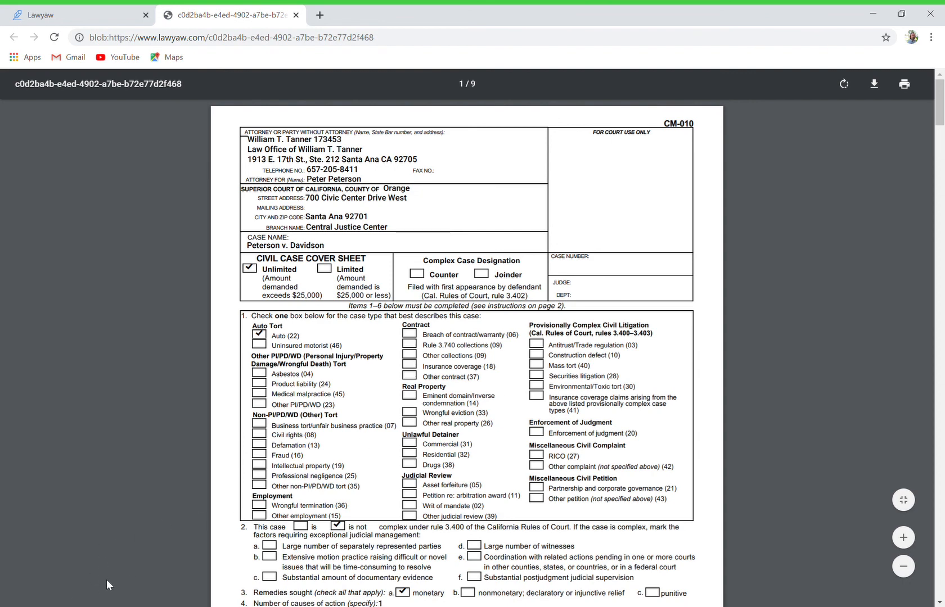
pyautogui.scroll(-10, 482, 304)
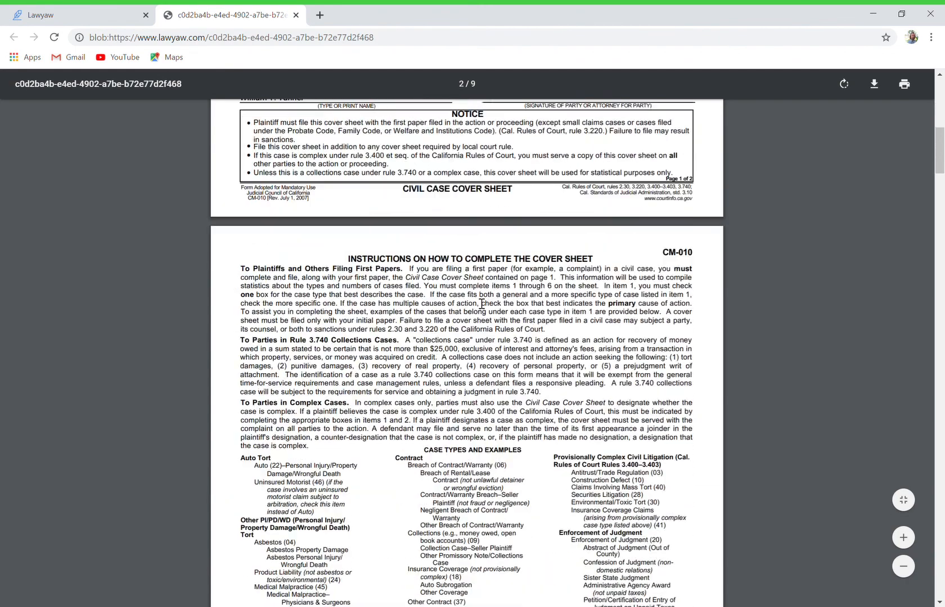
pyautogui.scroll(-14, 482, 303)
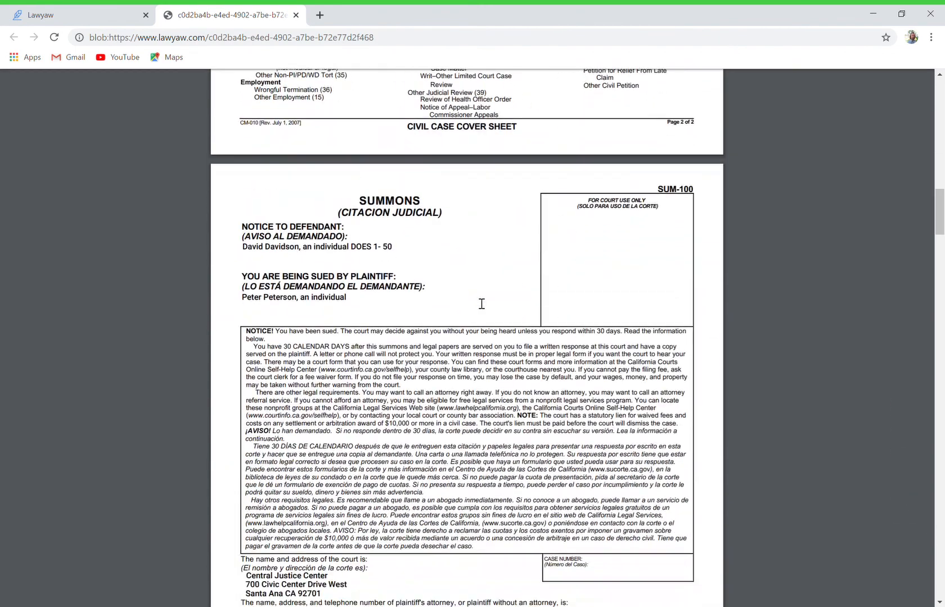
pyautogui.scroll(-13, 482, 303)
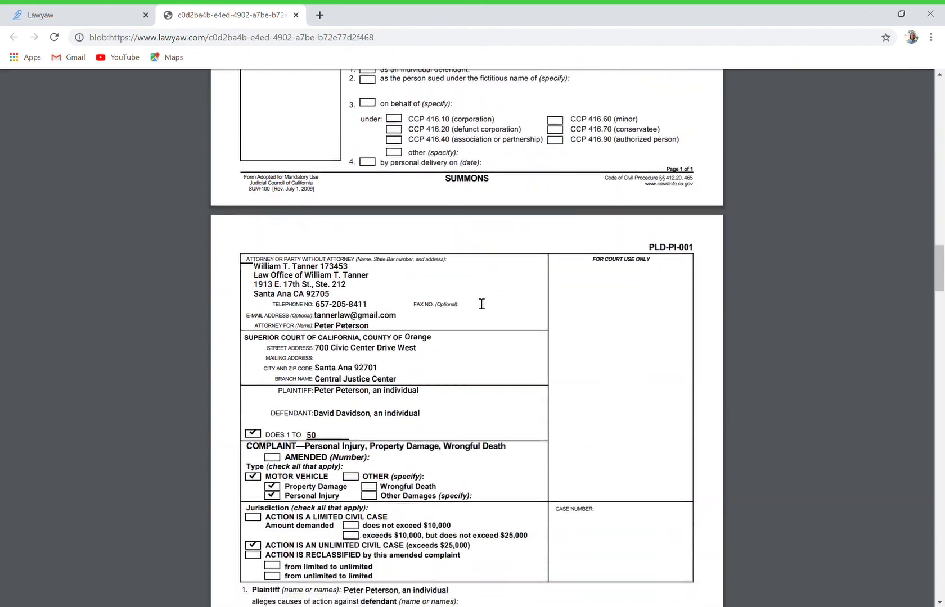
pyautogui.scroll(-12, 482, 304)
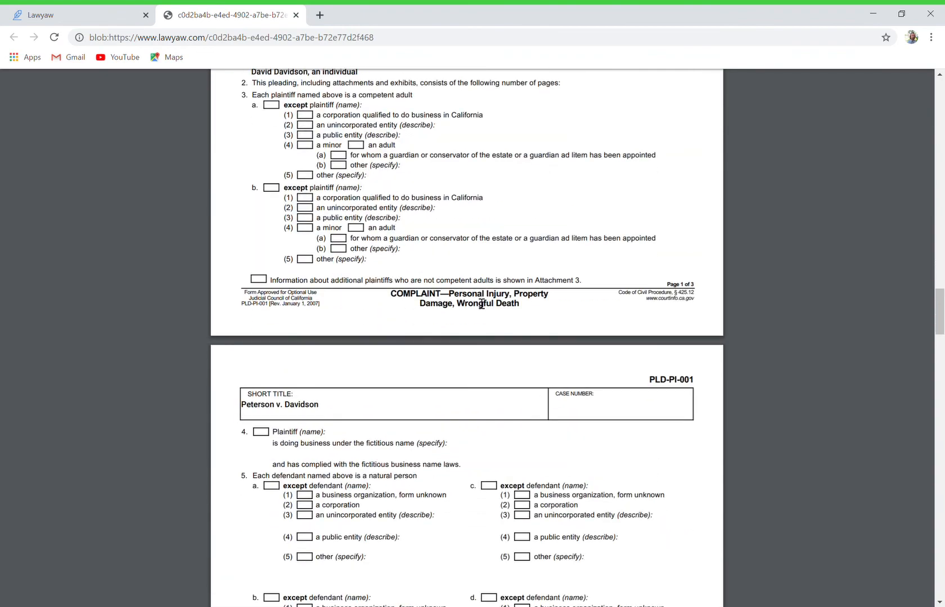
pyautogui.scroll(-12, 482, 304)
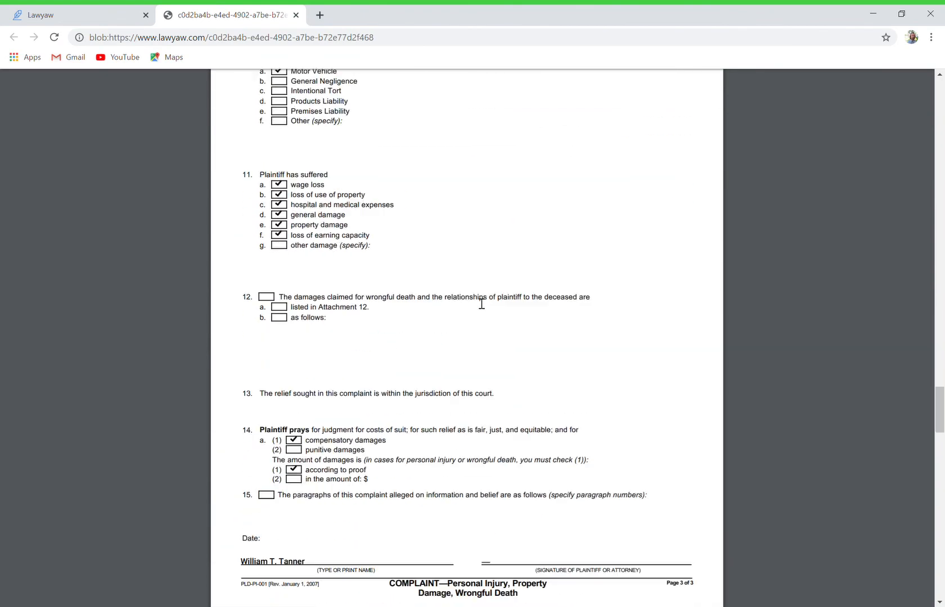